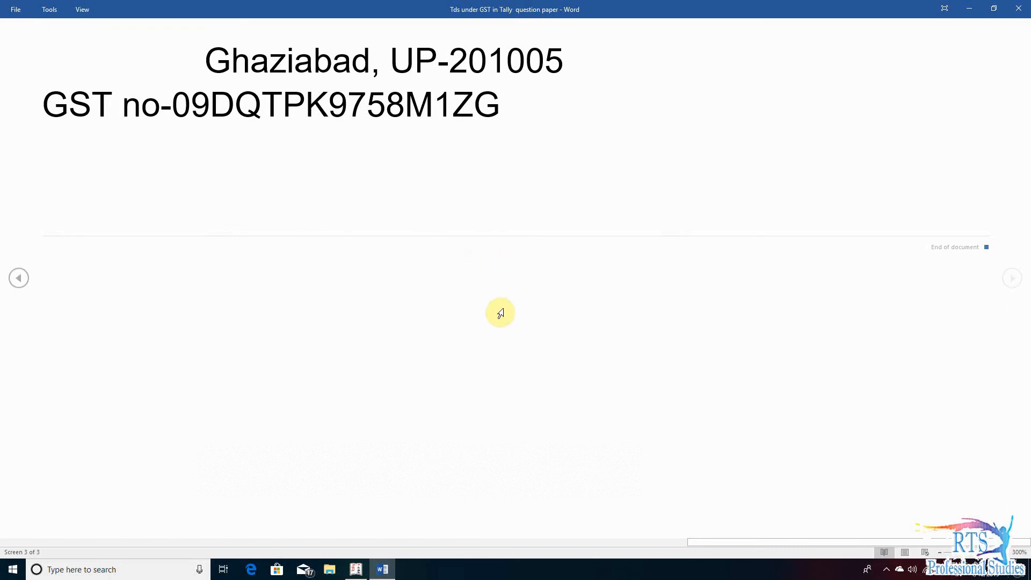
- Switch from the question paper to Tally.ERP 9 and start a new single ledger named Sumit Developers
scroll(501, 319, up, 1)
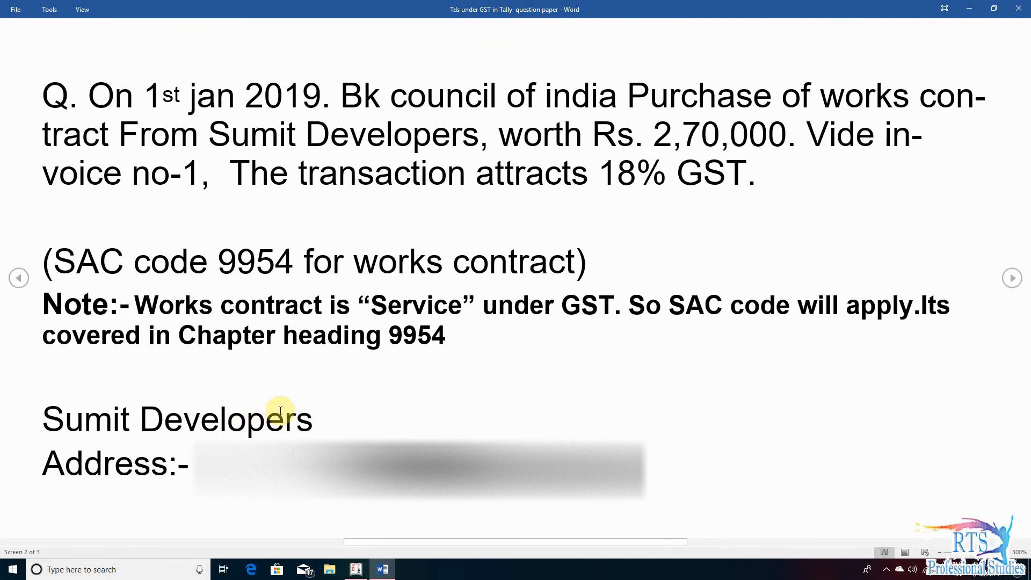
click(355, 569)
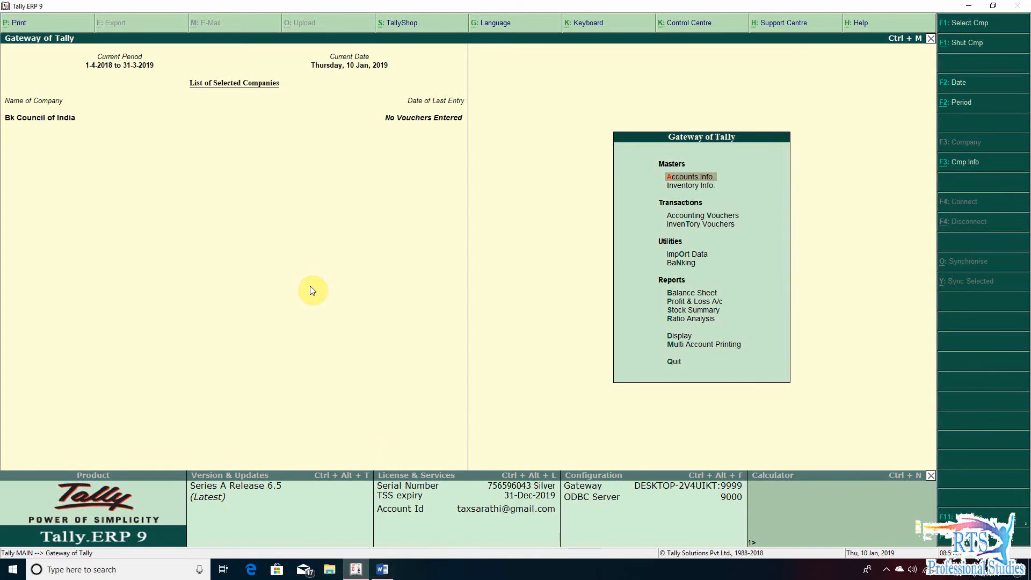
key(a)
key(l)
key(c)
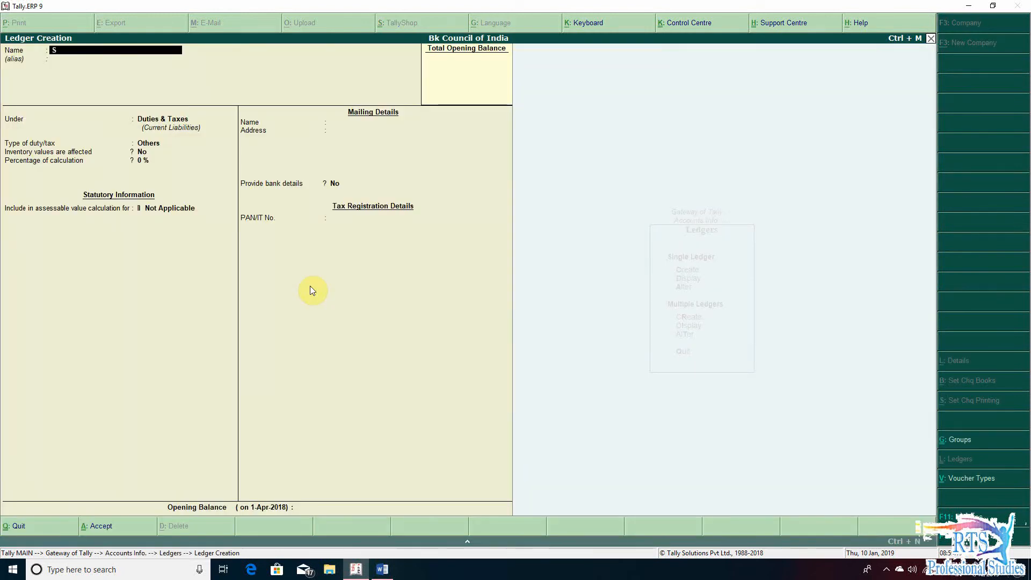
text(Sumit)
text( Devel)
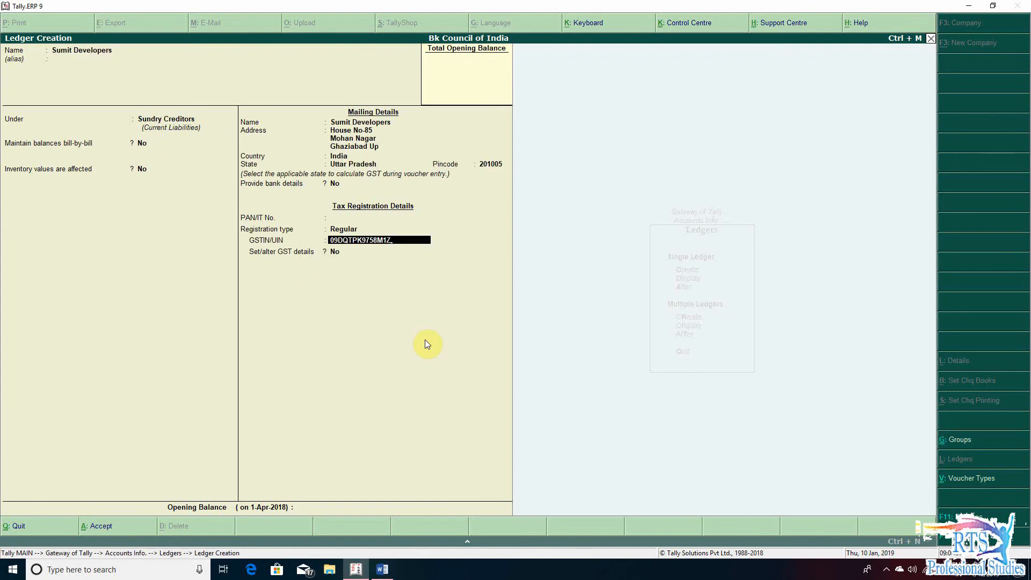
- Complete the supplier's GSTIN without altering further GST details and save the Sumit Developers ledger
text(G)
key(Return)
key(Return)
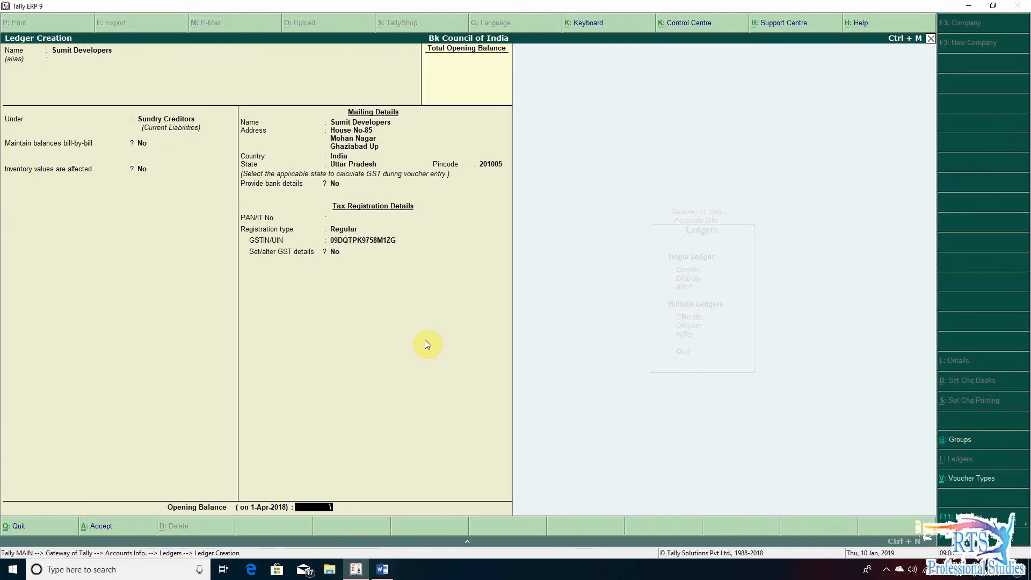
key(Return)
key(Return)
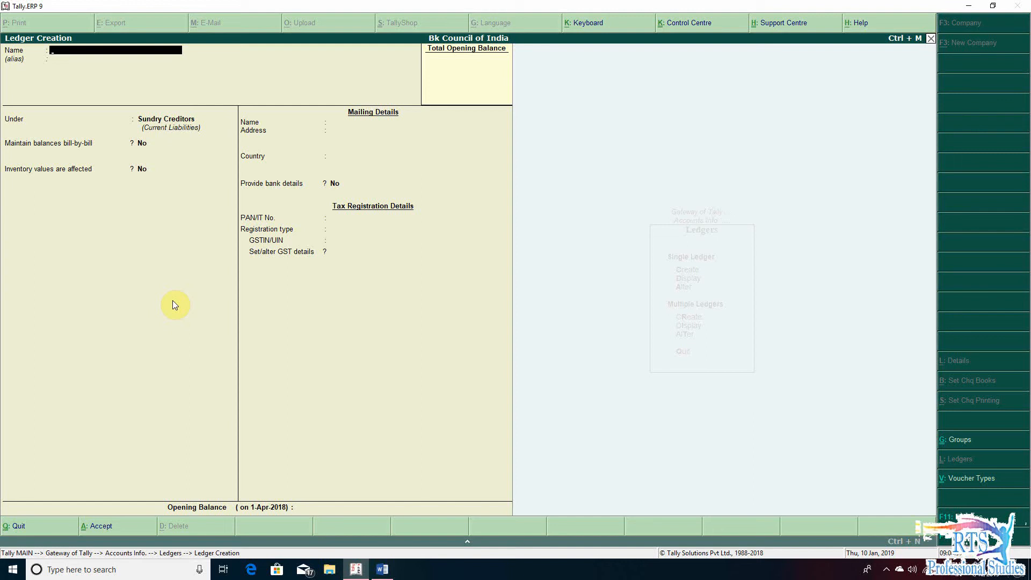
- Start a ledger named Works Contract under Direct Expenses, with ledger type Not Applicable and GST Applicable
text(Works Contract)
key(Return)
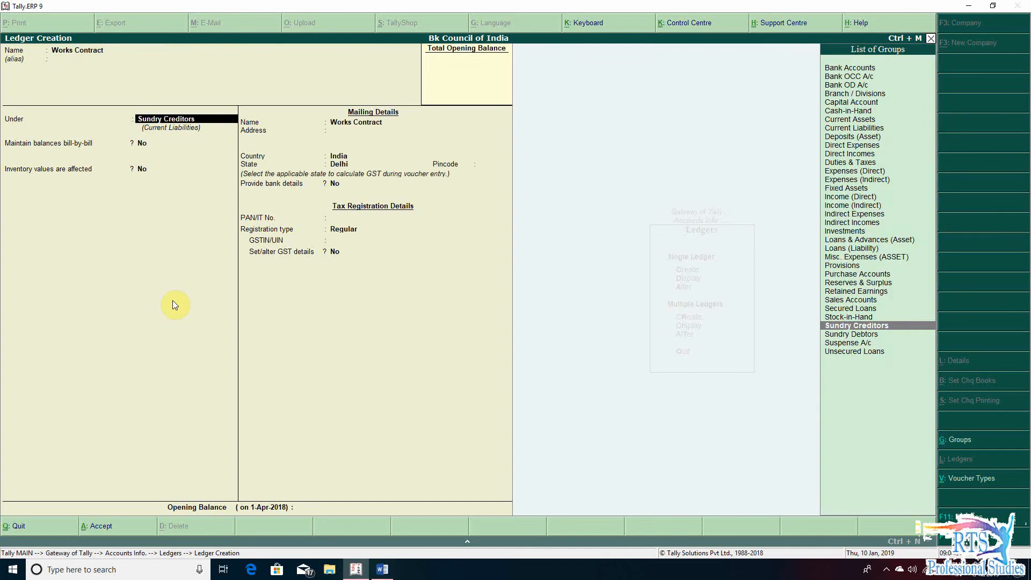
key(BackSpace)
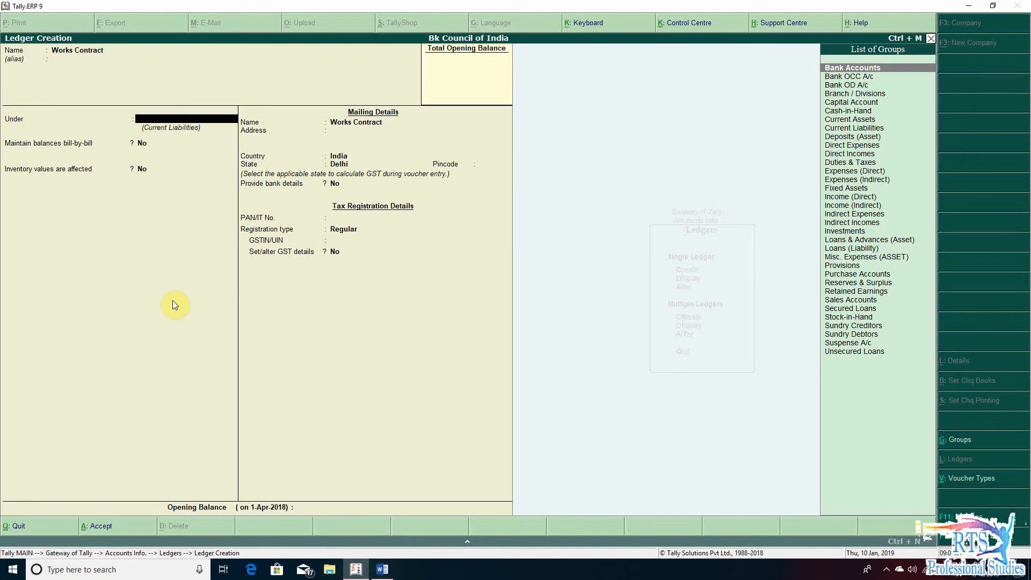
text(di)
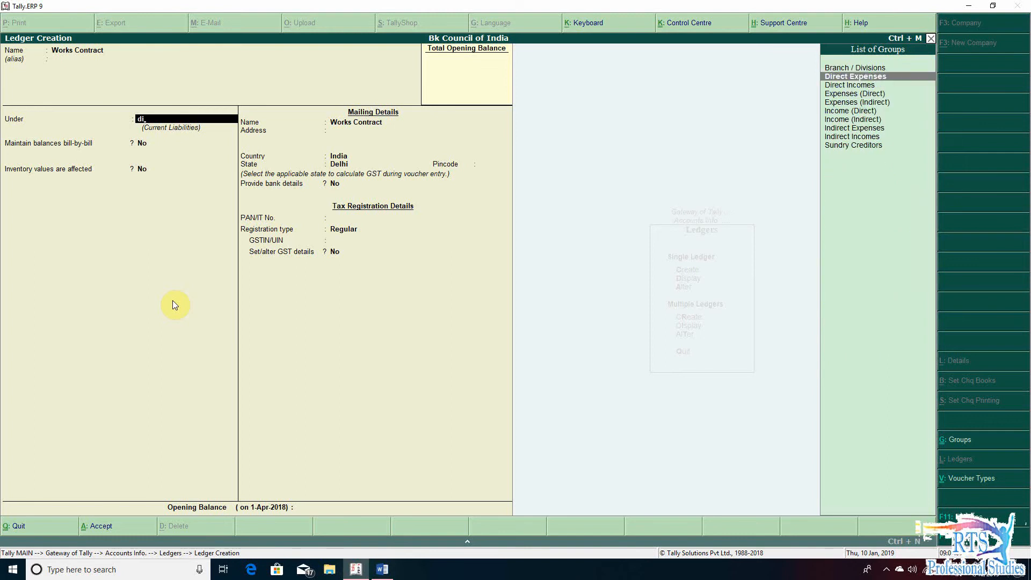
key(Return)
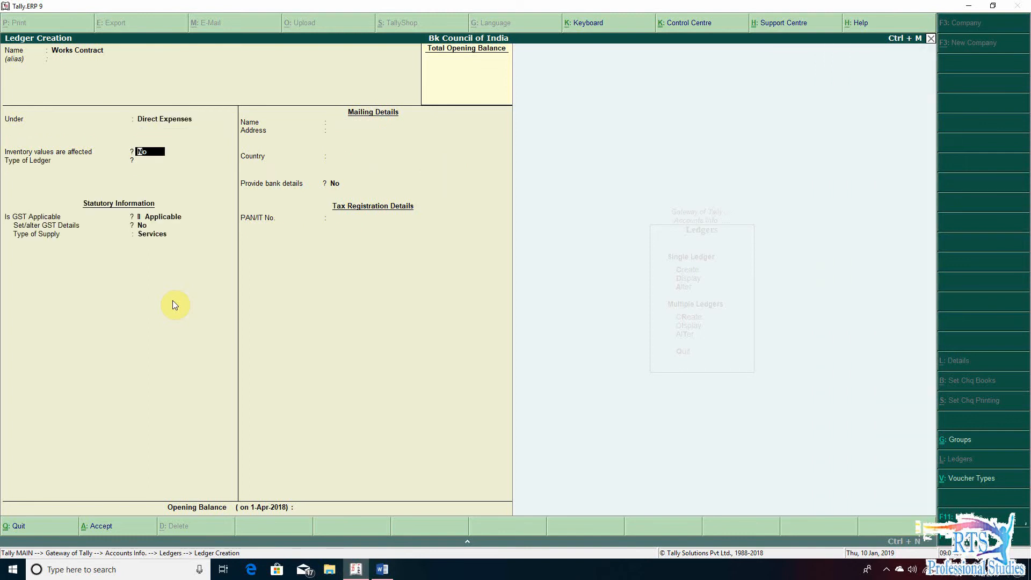
key(Return)
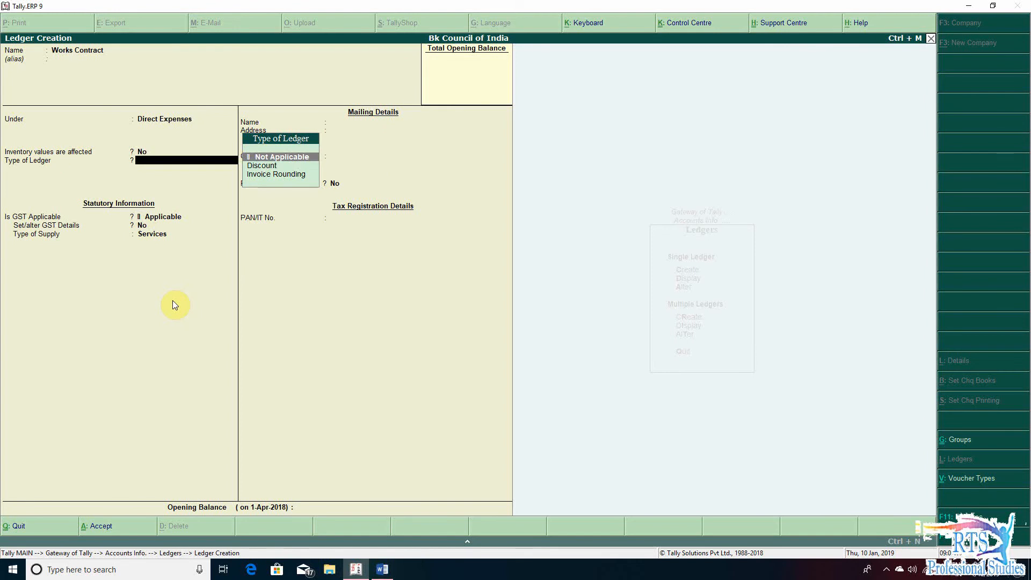
key(Return)
key(Return)
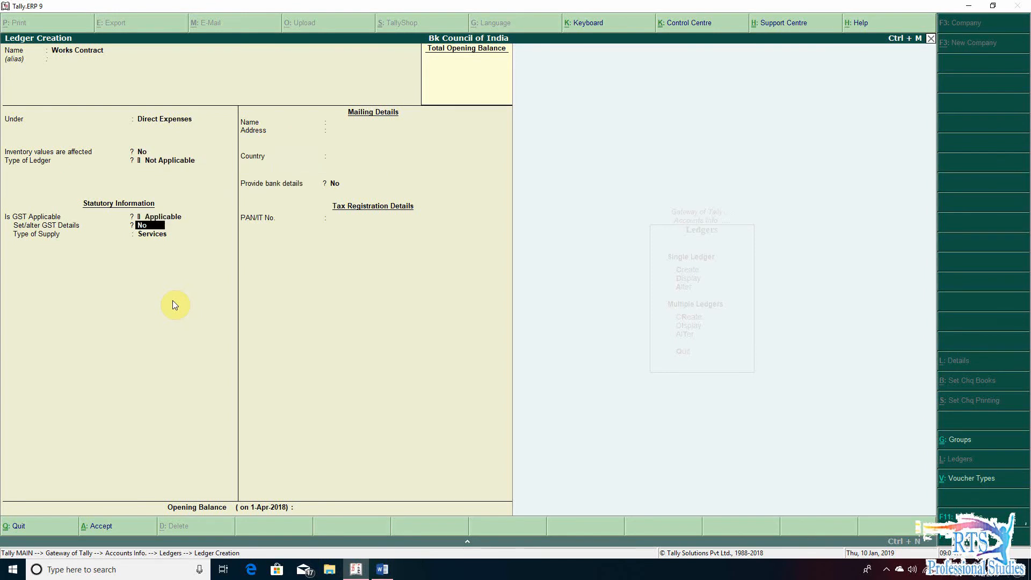
- Enable GST details for Works Contract, check the SAC code in the Word question paper, and enter 9954 as the HSN/SAC in Tally
key(y)
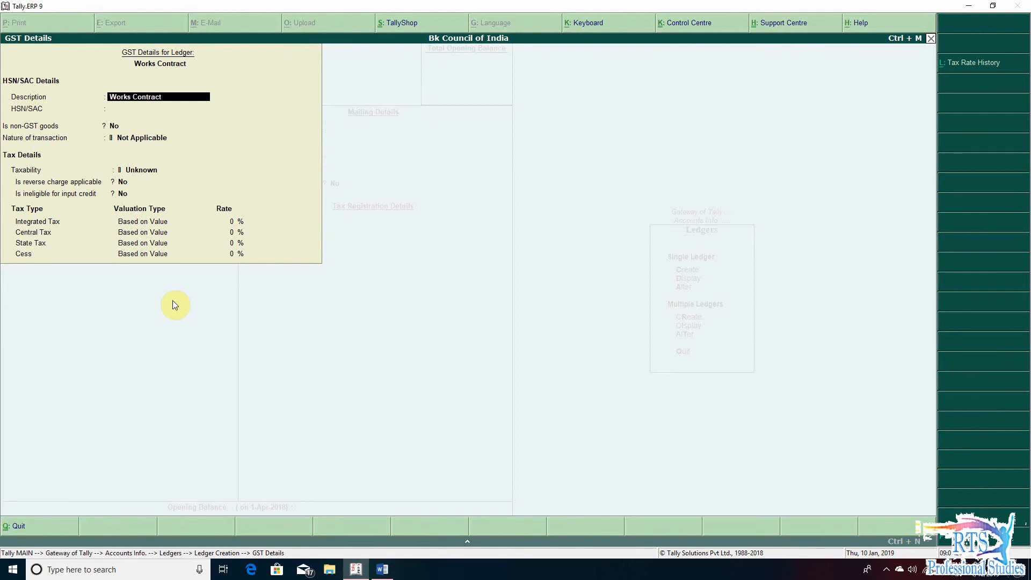
key(Return)
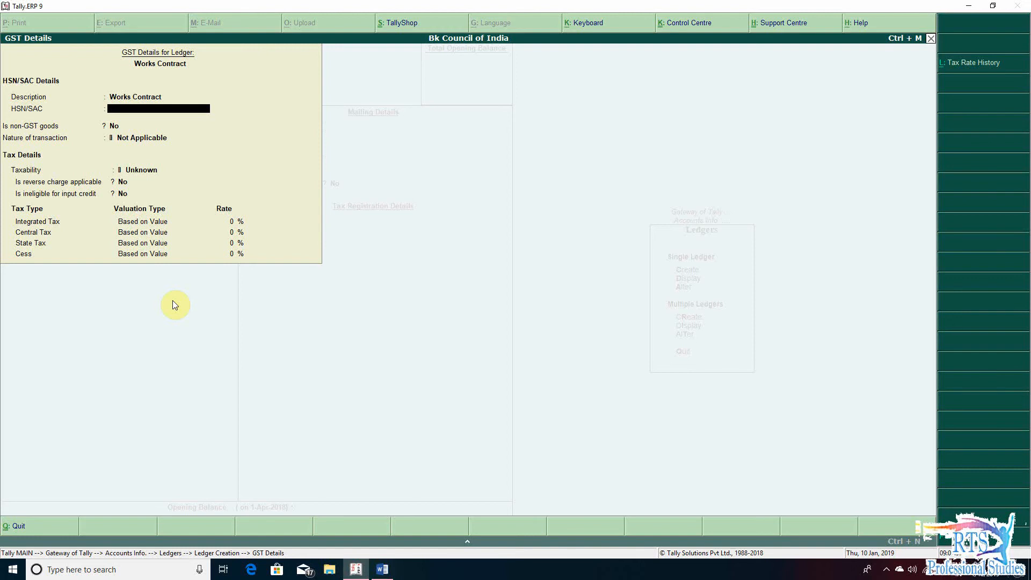
click(381, 569)
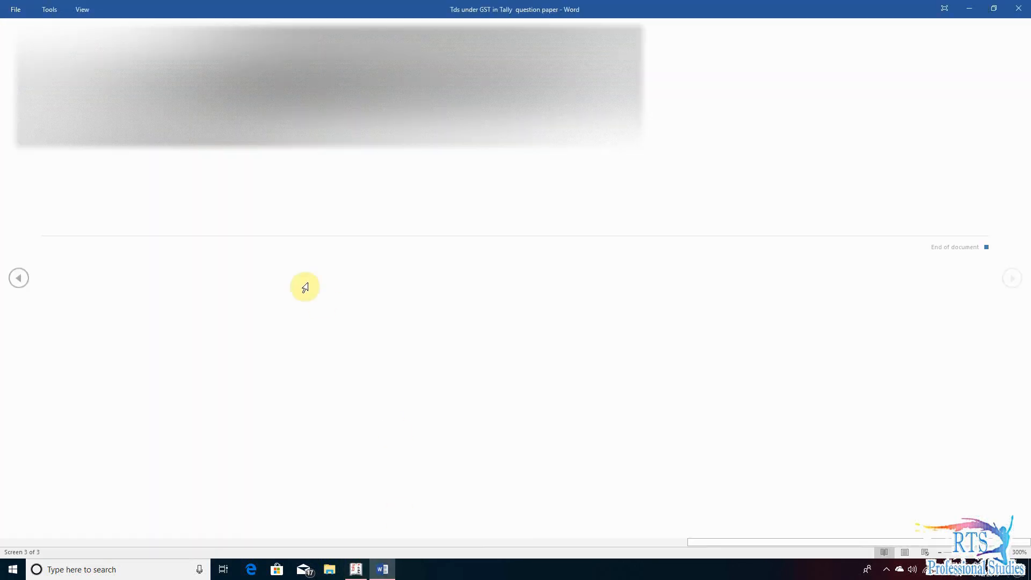
scroll(305, 287, up, 1)
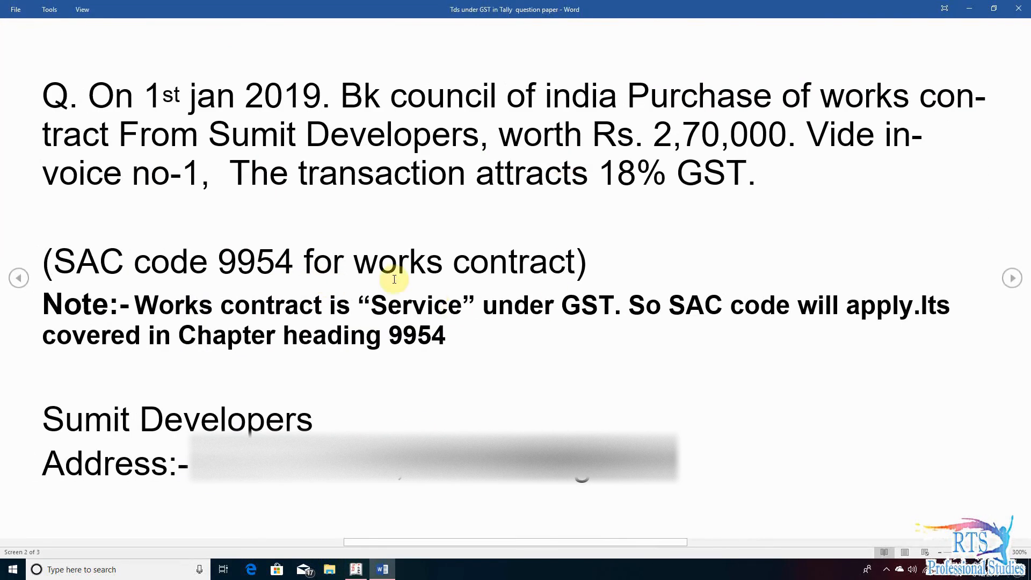
click(355, 569)
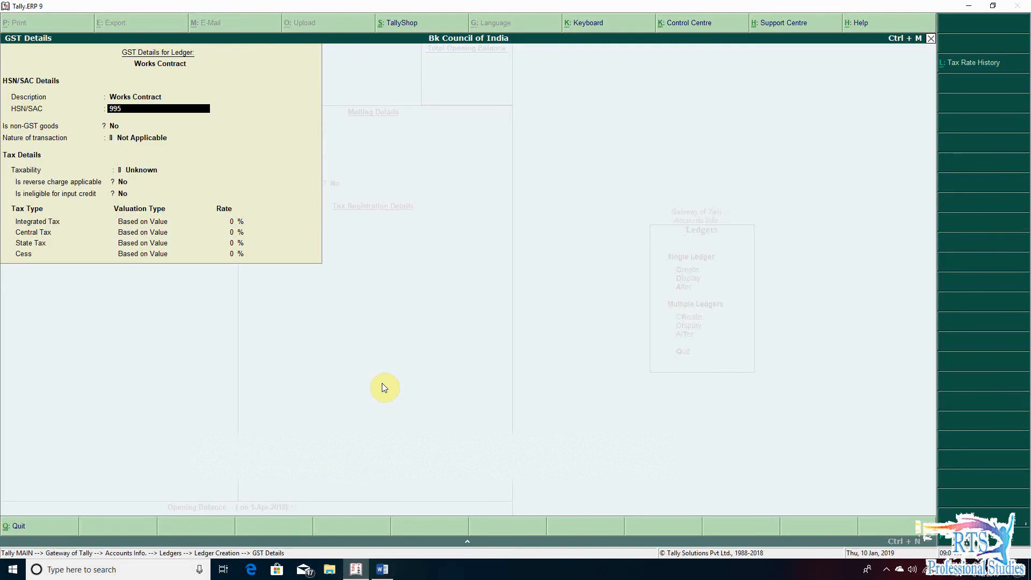
key(Return)
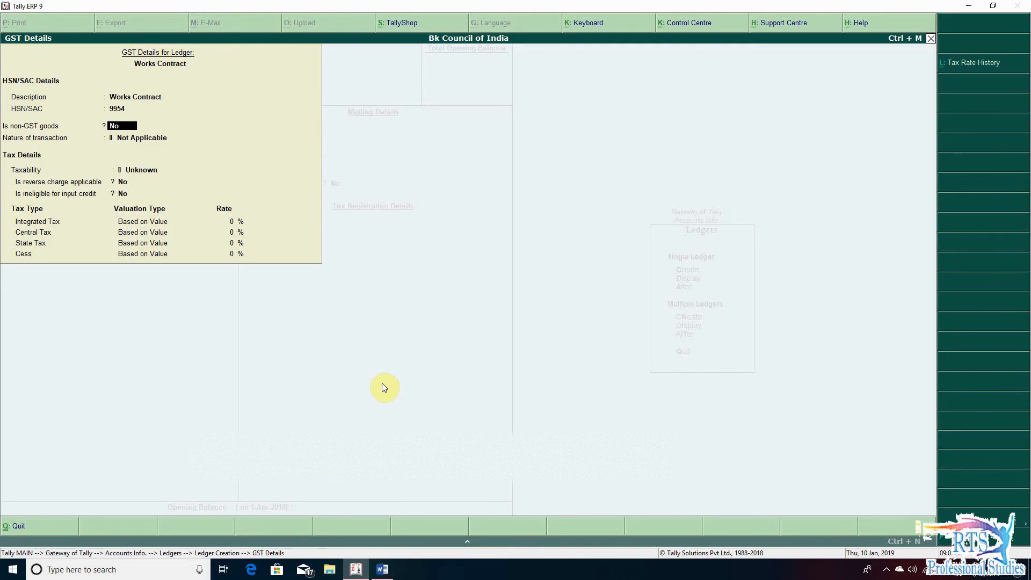
- Set the Works Contract ledger's taxability to Taxable with an integrated tax rate of 18%, and accept the GST details
key(Return)
key(Return)
key(Down)
key(Down)
key(Down)
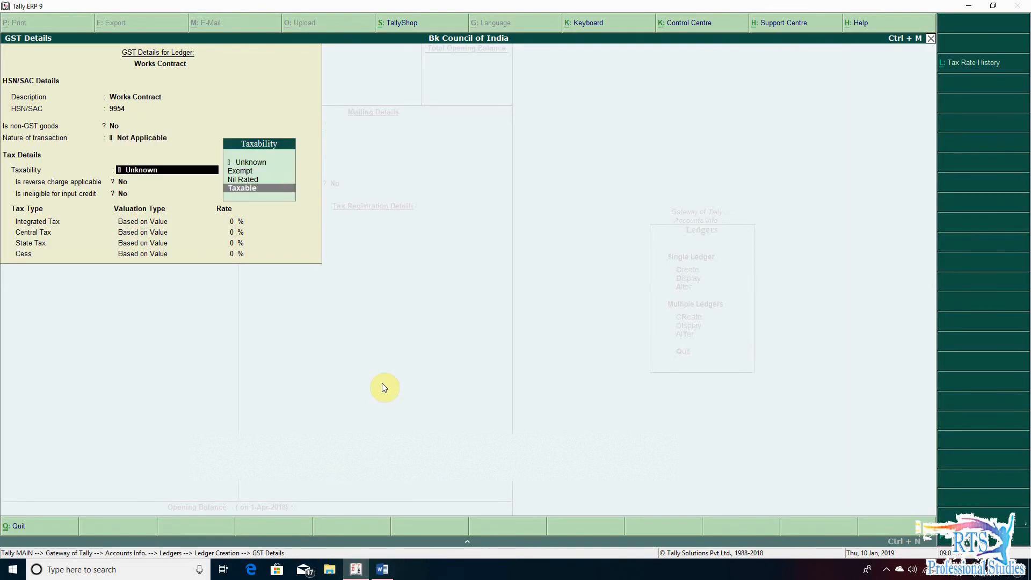
key(Return)
key(Return)
key(Return)
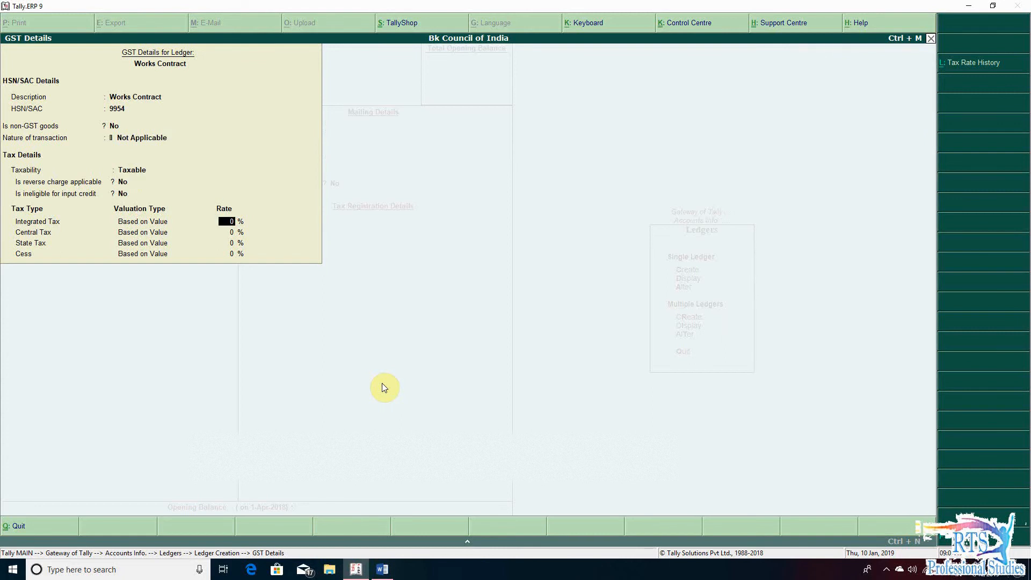
text(18)
key(Return)
key(Return)
key(Return)
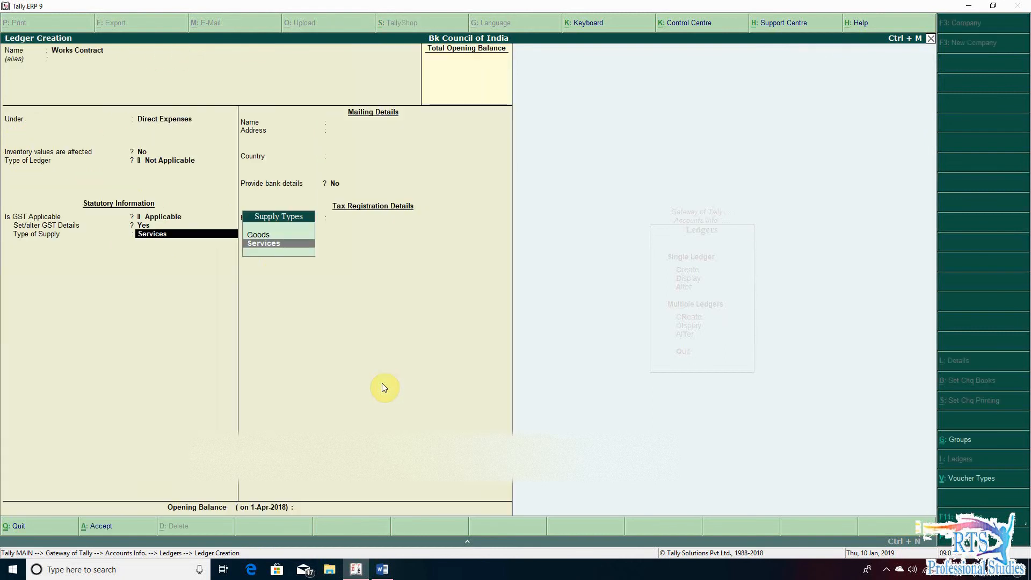
- Keep Services as the type of supply and save the Works Contract ledger
key(Return)
key(Return)
key(Return)
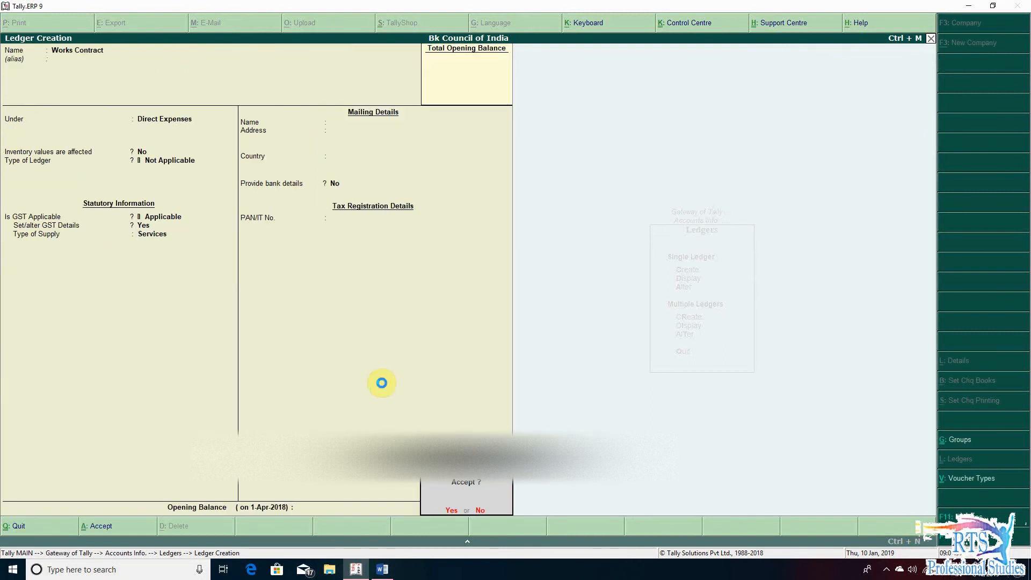
key(Return)
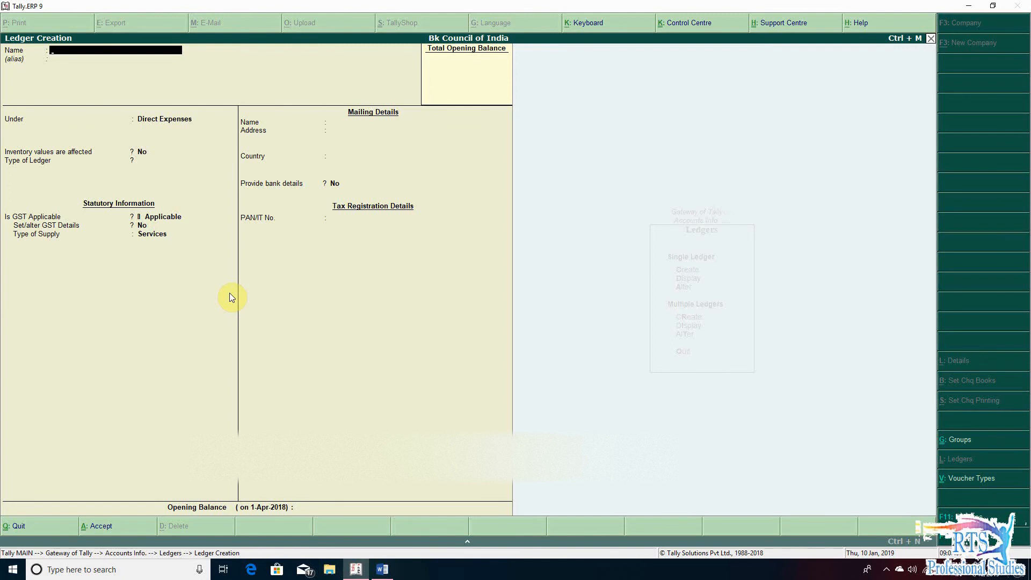
- Start a ledger named Input IGST and place it under Duties & Taxes
text(Ou)
key(BackSpace)
key(BackSpace)
text(Input IGST)
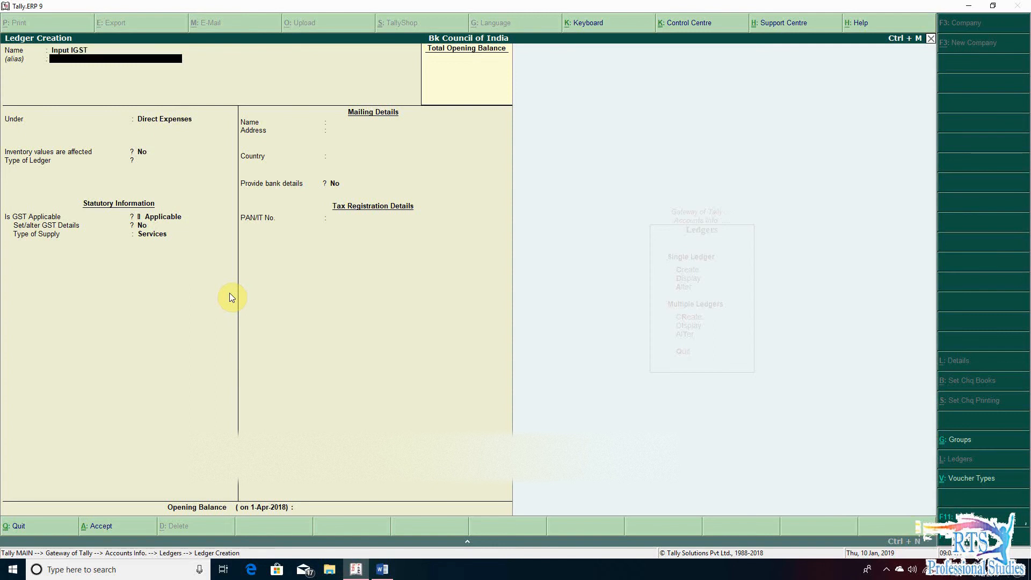
key(Return)
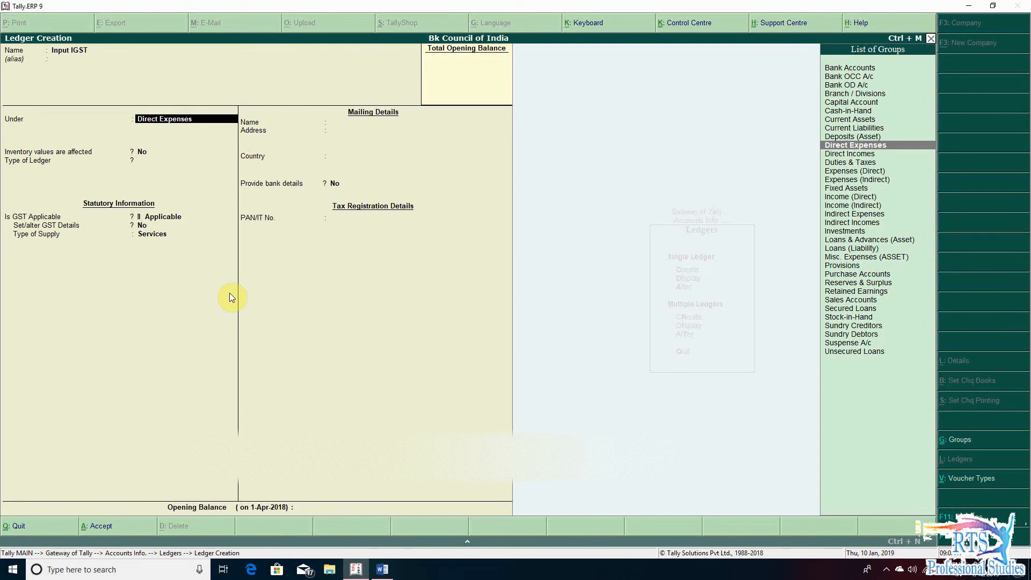
text(Du)
key(Return)
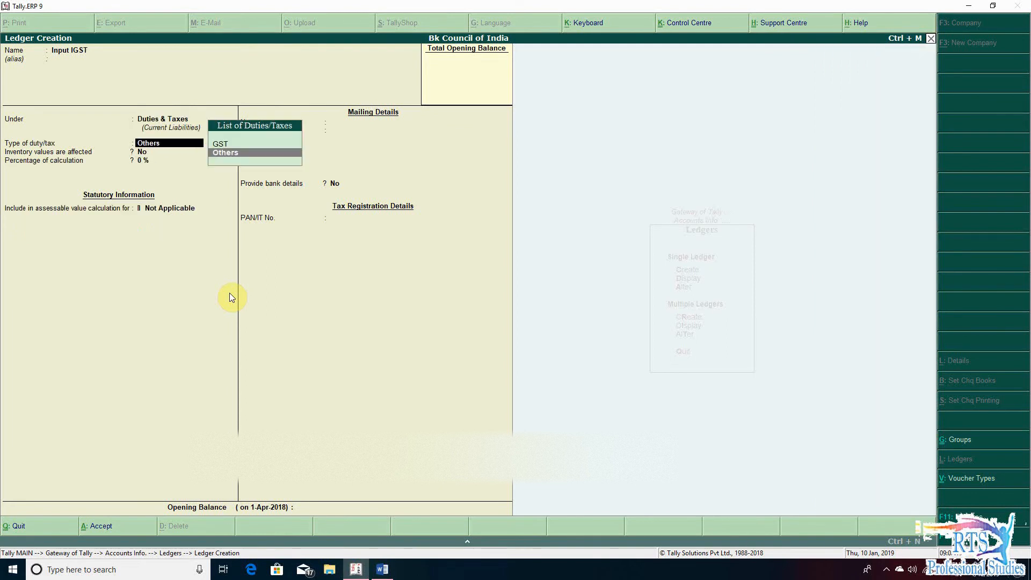
- Set the Input IGST ledger's duty type to GST and tax type to Integrated Tax, and save it
key(Up)
key(Return)
key(Down)
key(Down)
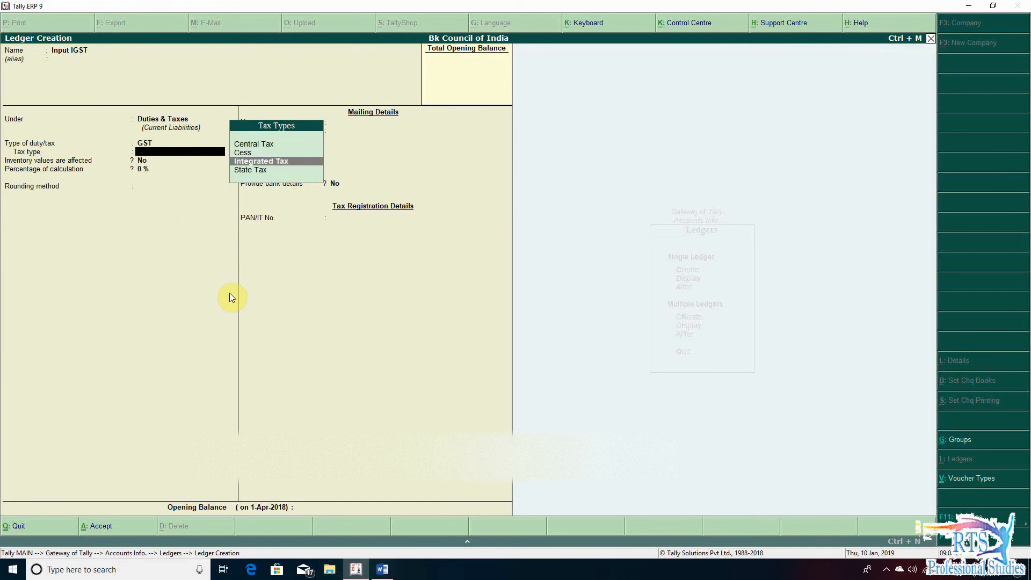
key(Return)
key(Return)
key(Return)
key(Return)
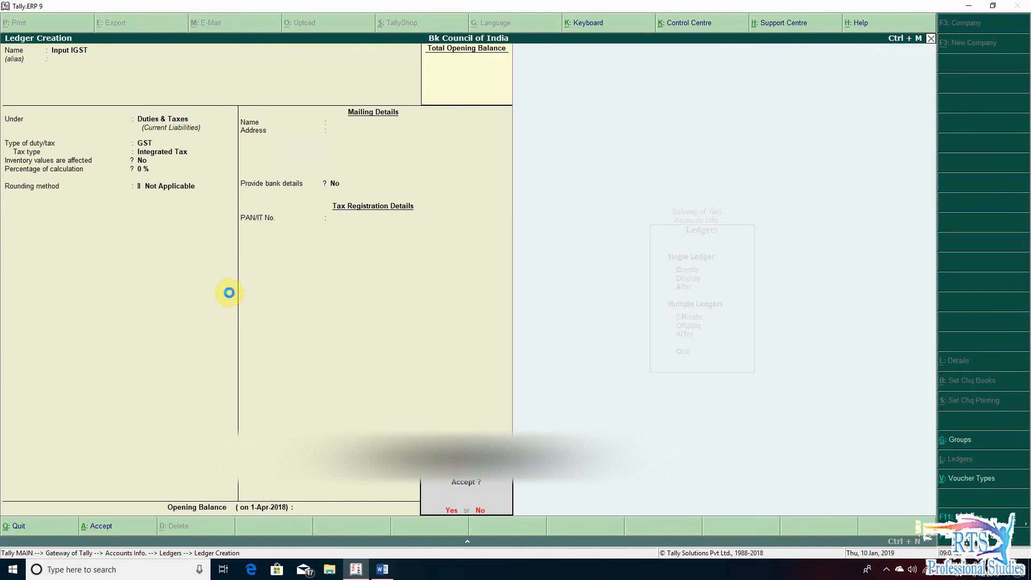
key(Return)
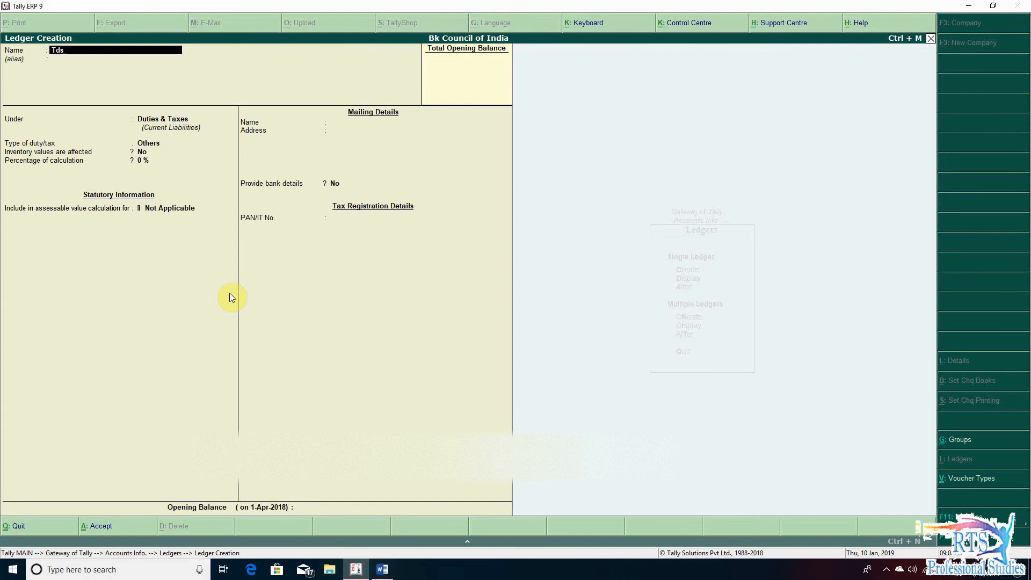
- Create a ledger named Tds_IGST@2% under Duties & Taxes with duty type Others, and save it
text(IGST@2%)
key(Return)
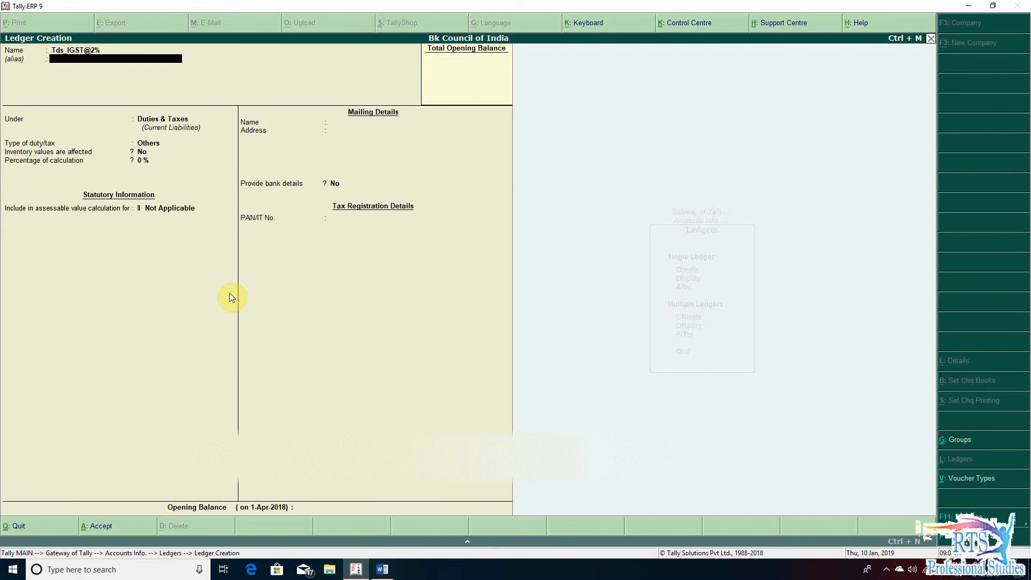
key(Return)
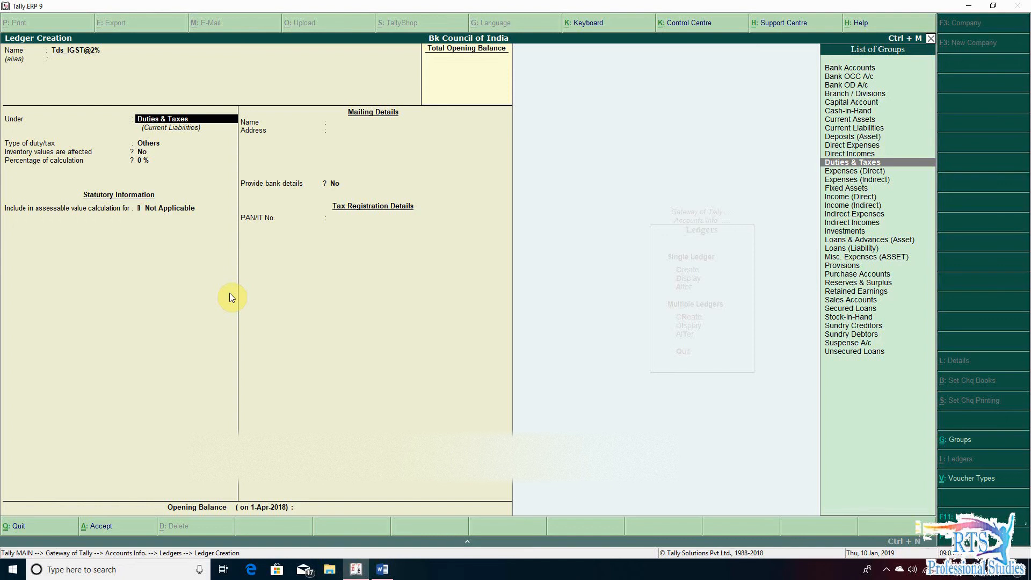
key(Return)
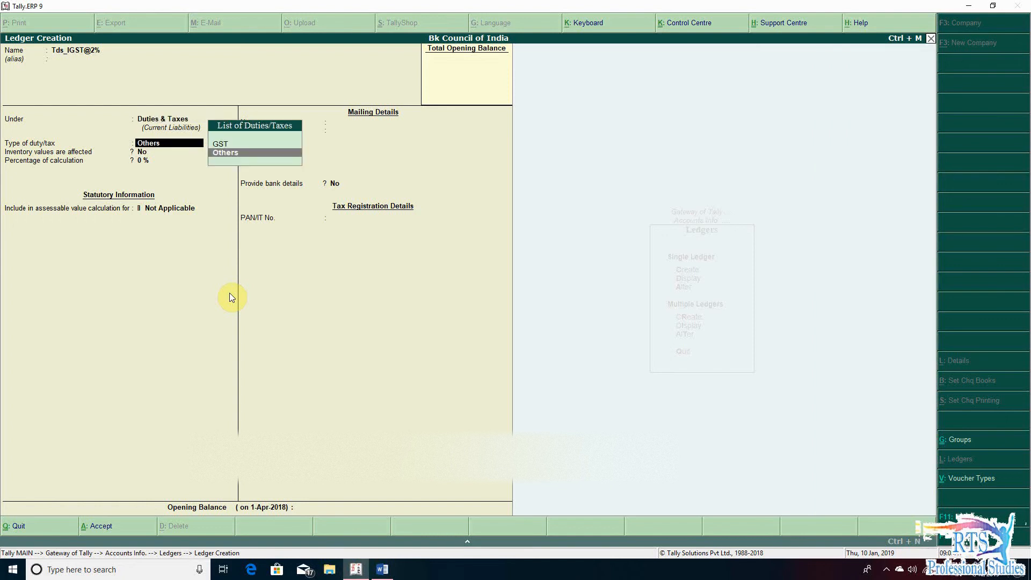
key(Return)
key(Return)
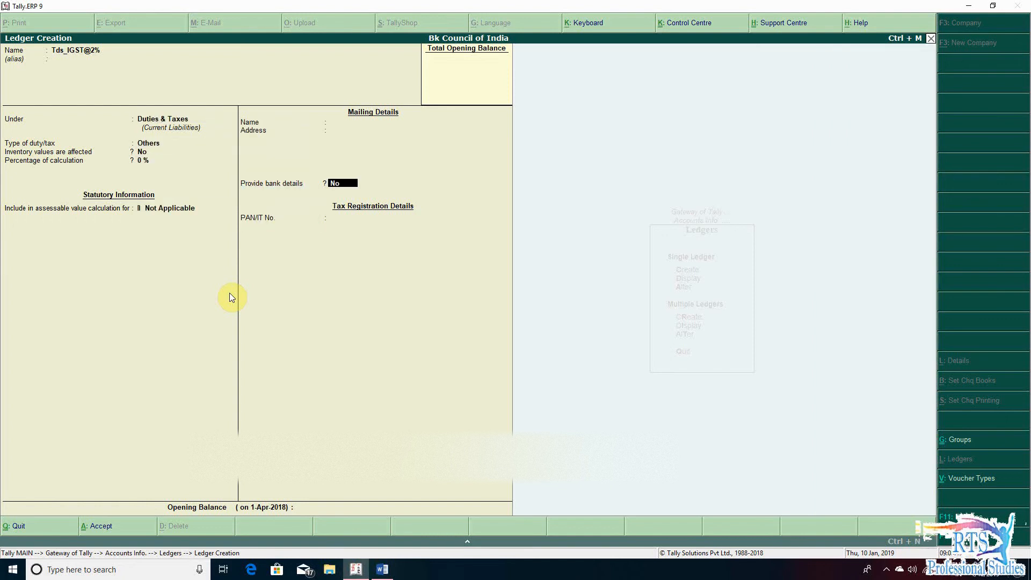
key(Return)
key(Return)
key(Return)
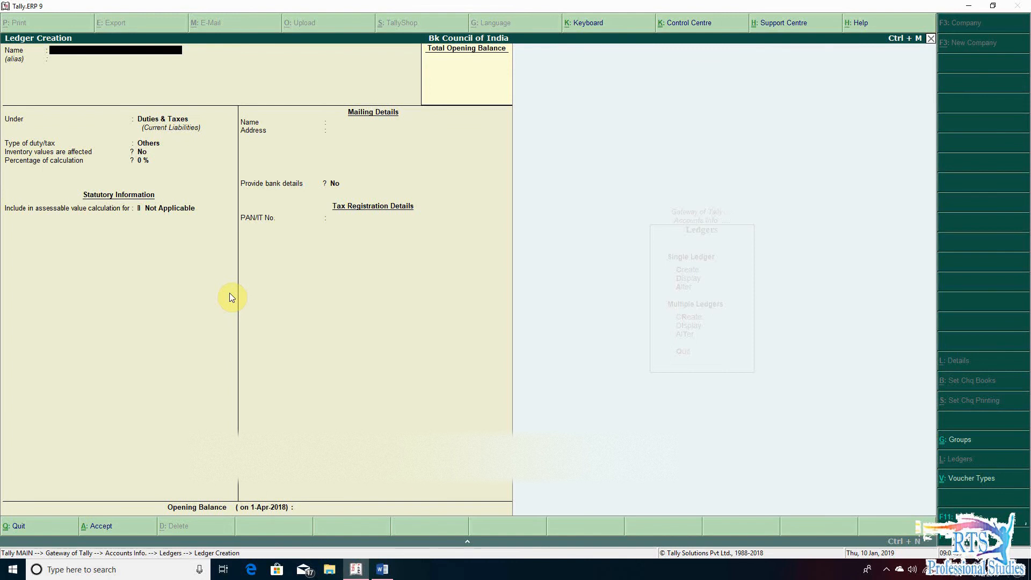
- Leave ledger creation and return to the Gateway of Tally
key(Escape)
key(Return)
key(Escape)
key(Escape)
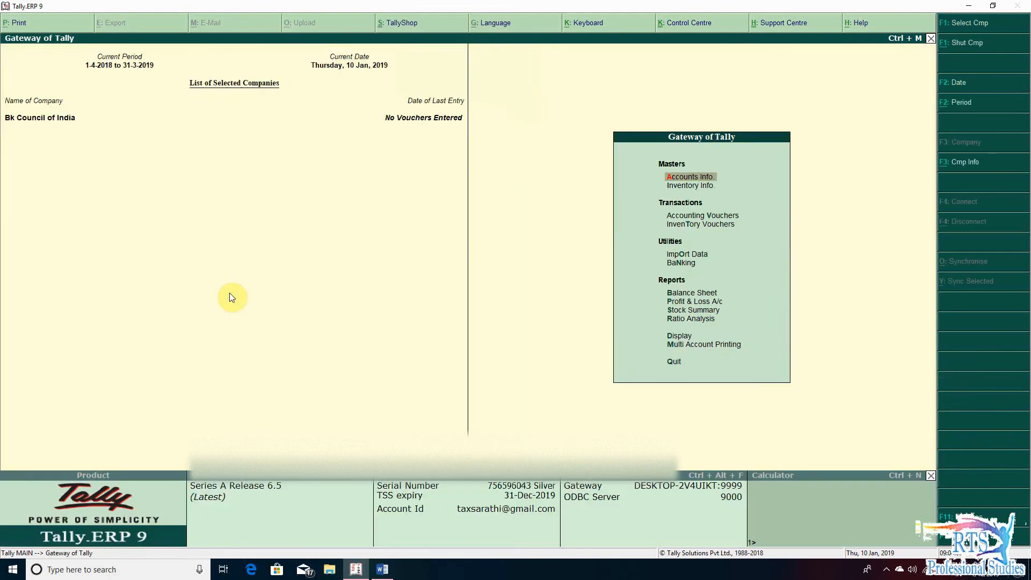
- Start a purchase voucher and set its date to 1-1-2019, checking the transaction date in the Word question paper
key(v)
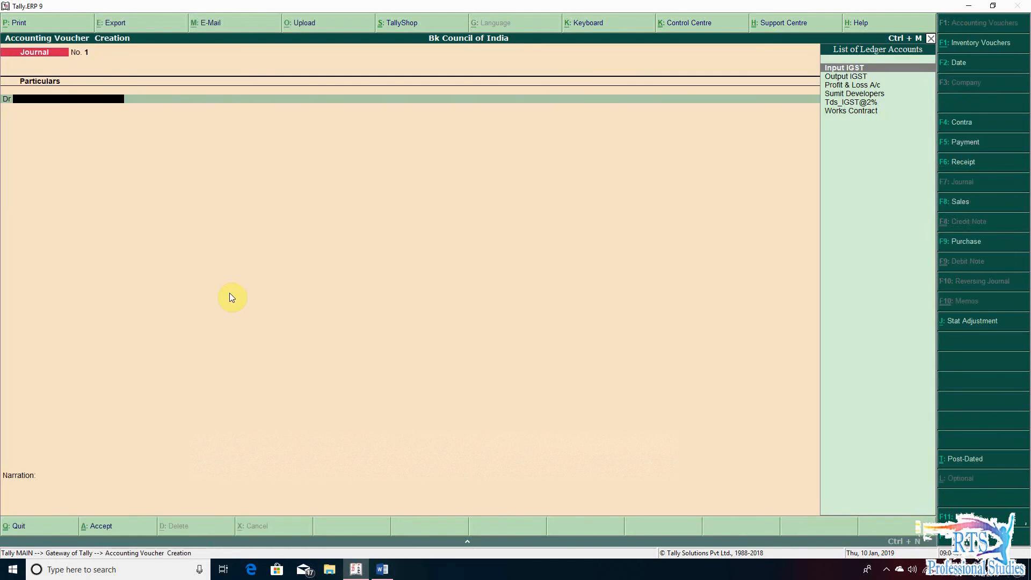
key(F9)
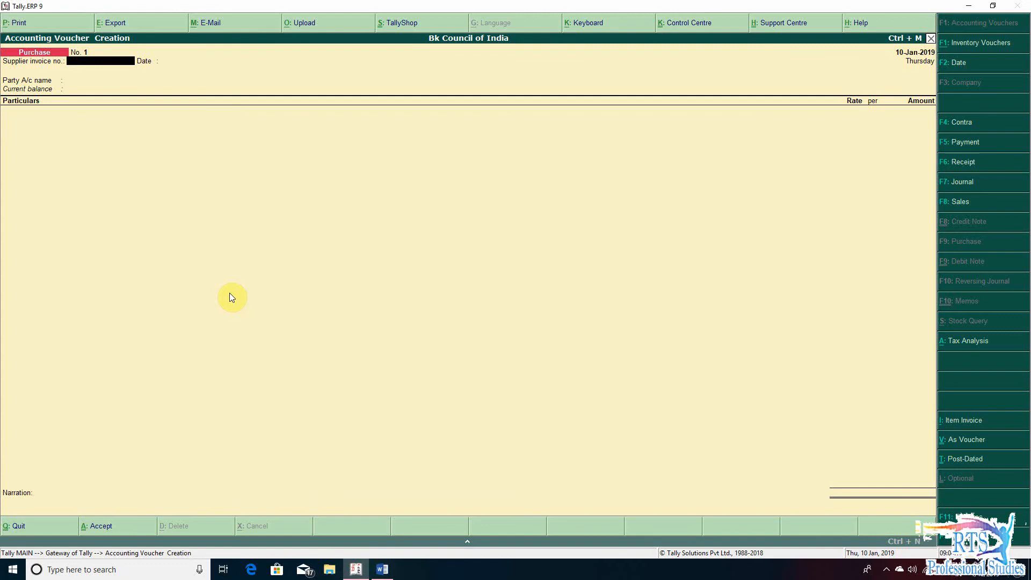
click(382, 569)
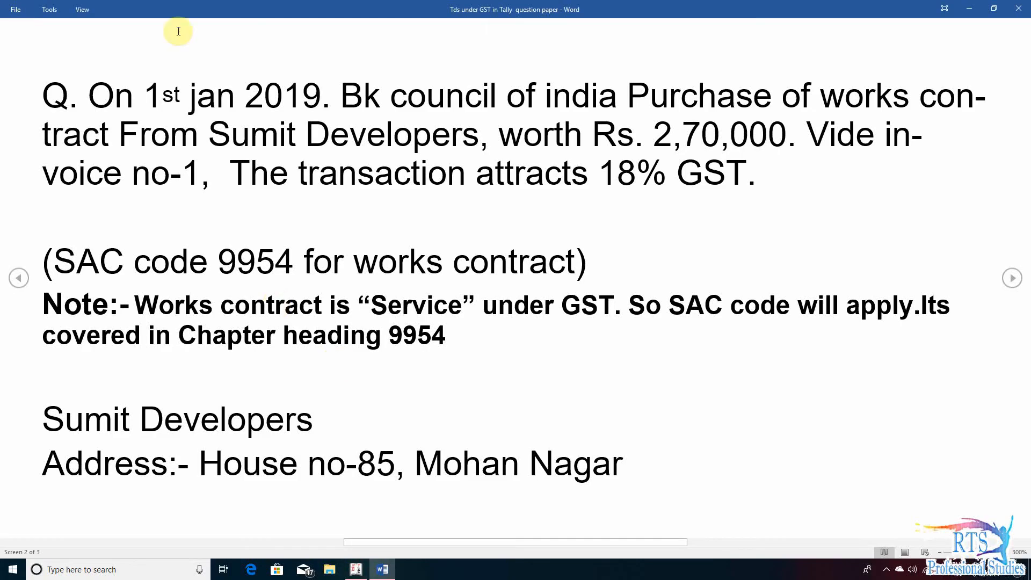
click(356, 569)
text(1-1-2019)
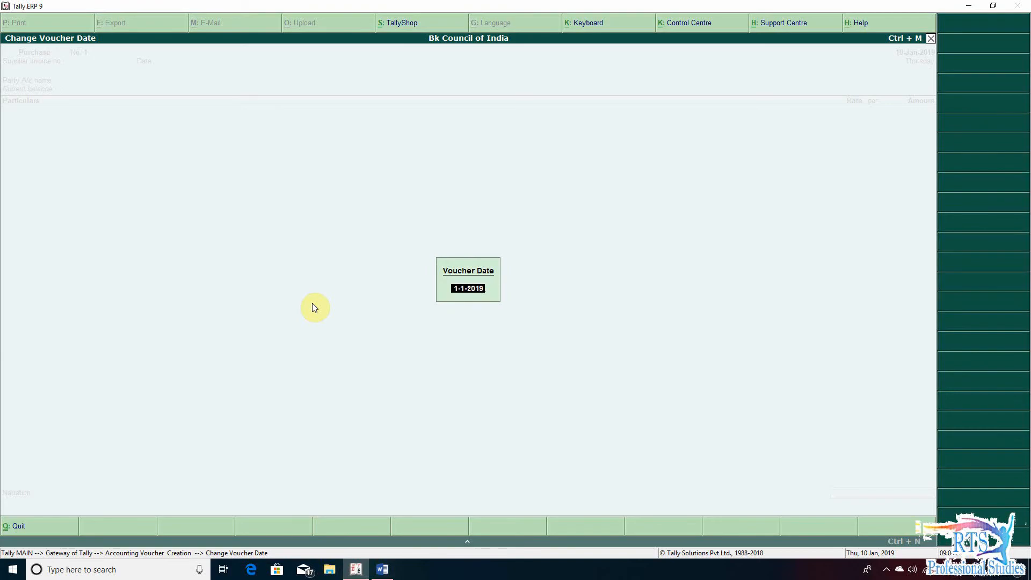
key(Return)
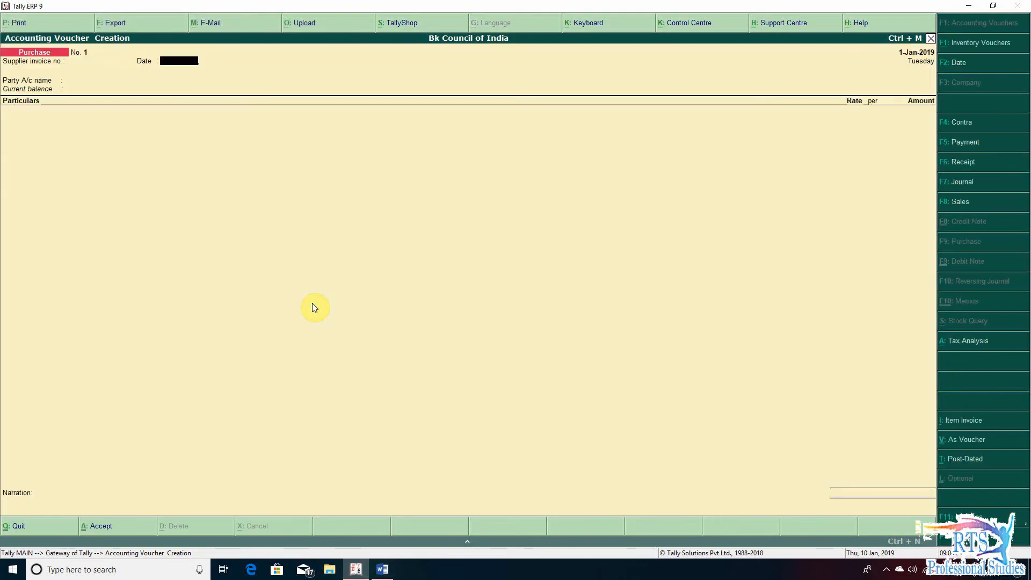
- Enter supplier invoice number 1 dated 1-Jan-2019, choose Sumit Developers as the party account and accept the party details
text(1)
key(Return)
key(Return)
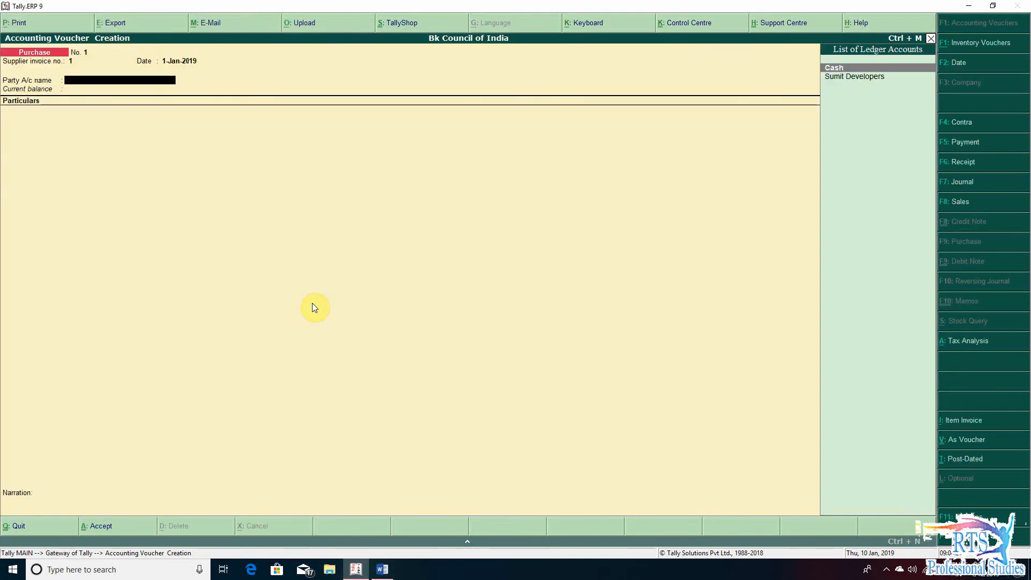
key(Down)
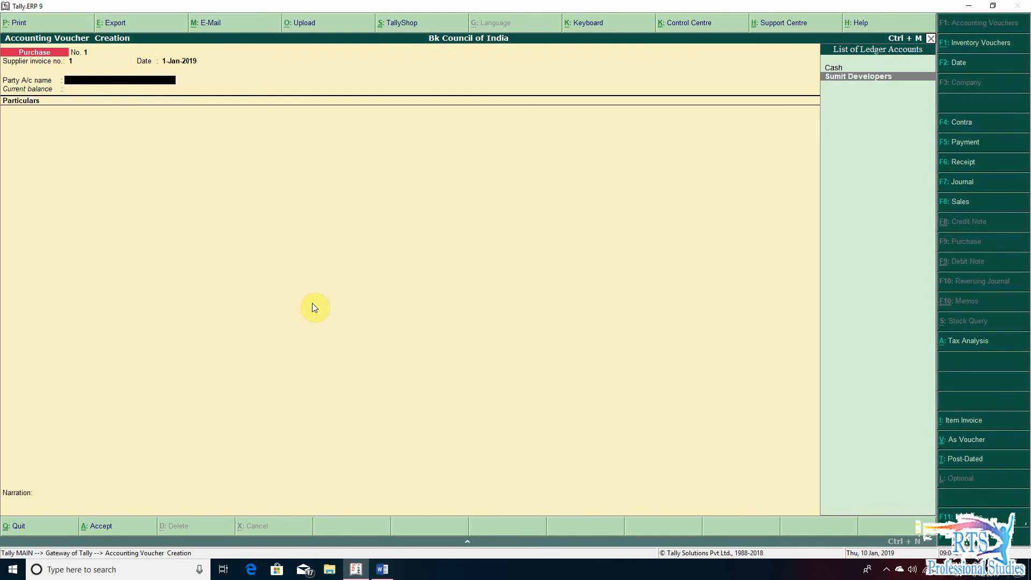
key(Return)
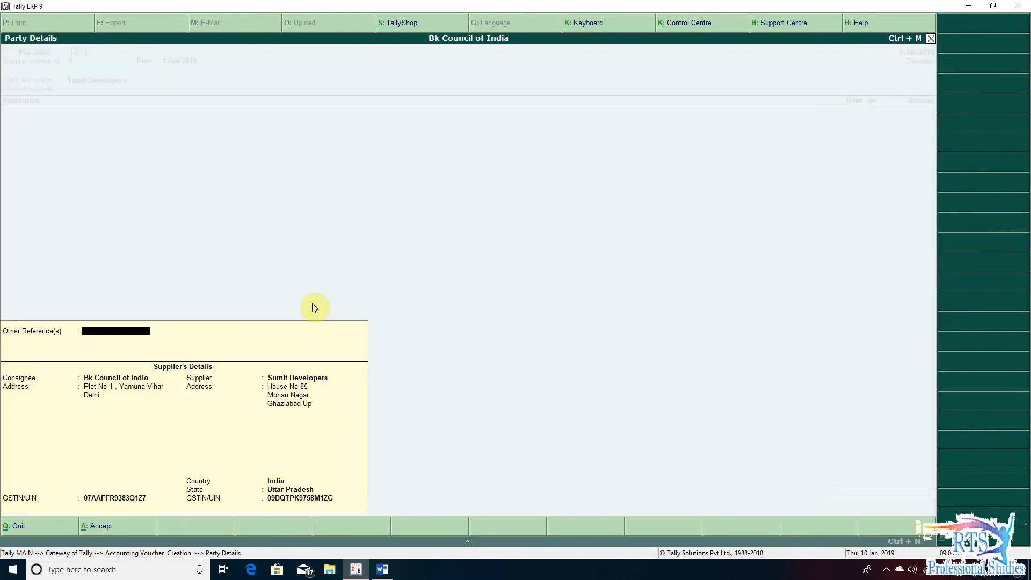
key(Return)
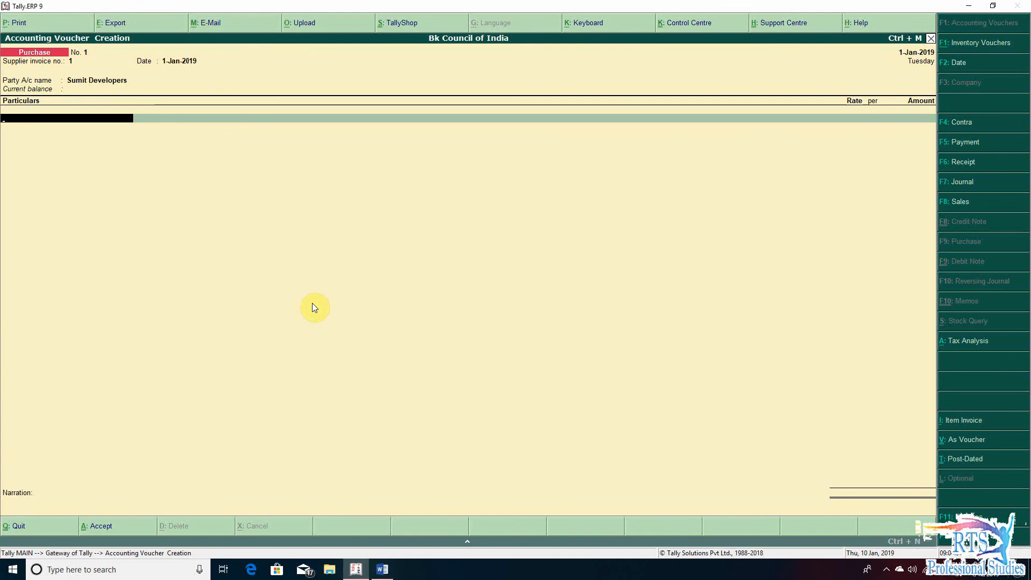
- Switch the purchase voucher to item invoice mode and back to accounting invoice mode, accepting the same party details again
key(alt+i)
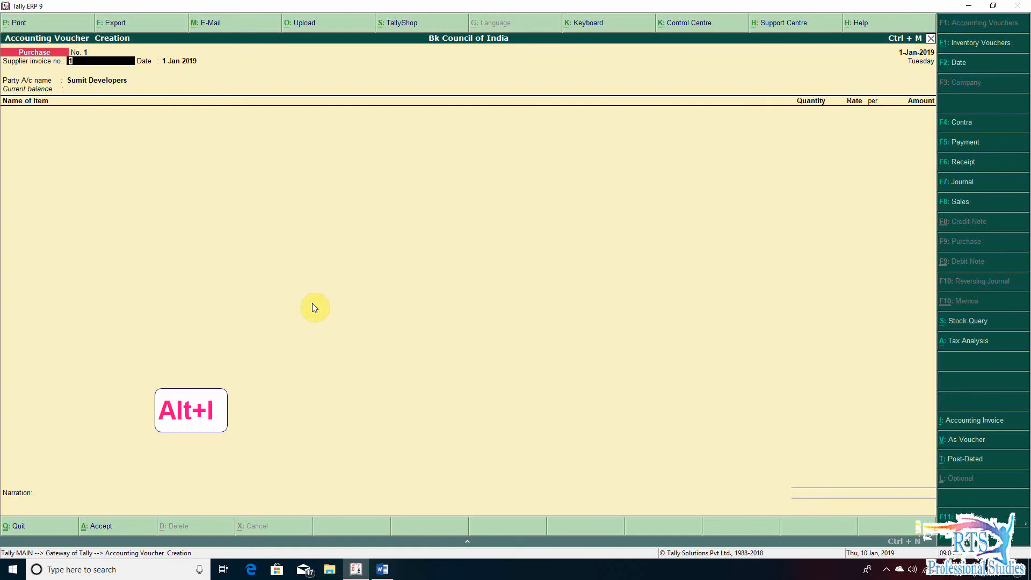
key(Return)
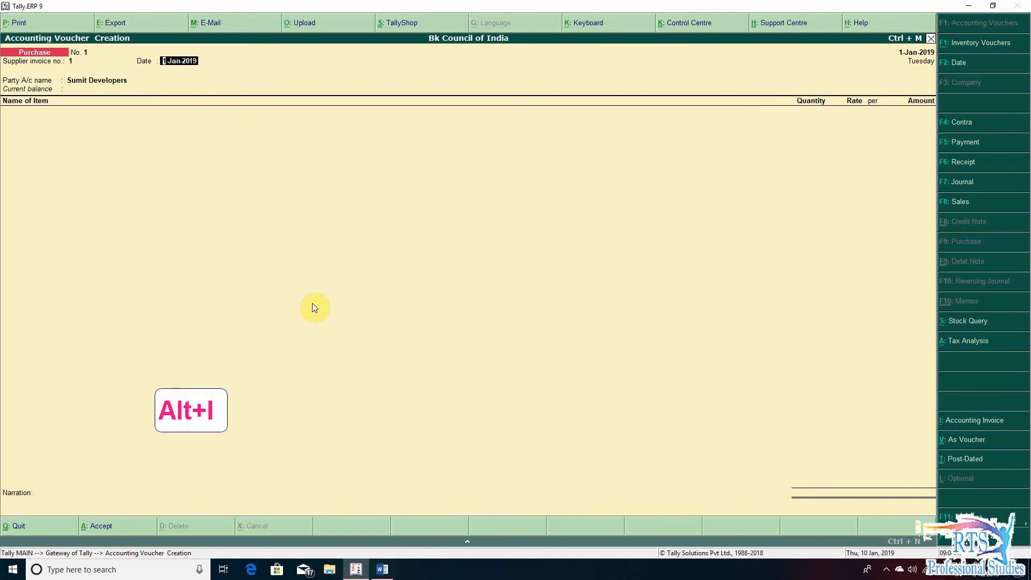
key(Return)
key(Return)
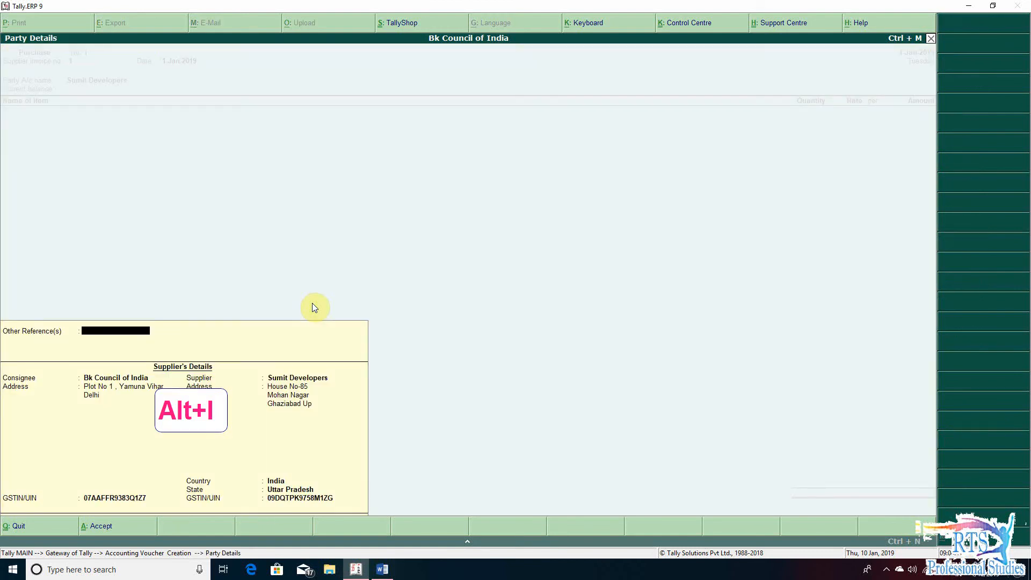
key(Return)
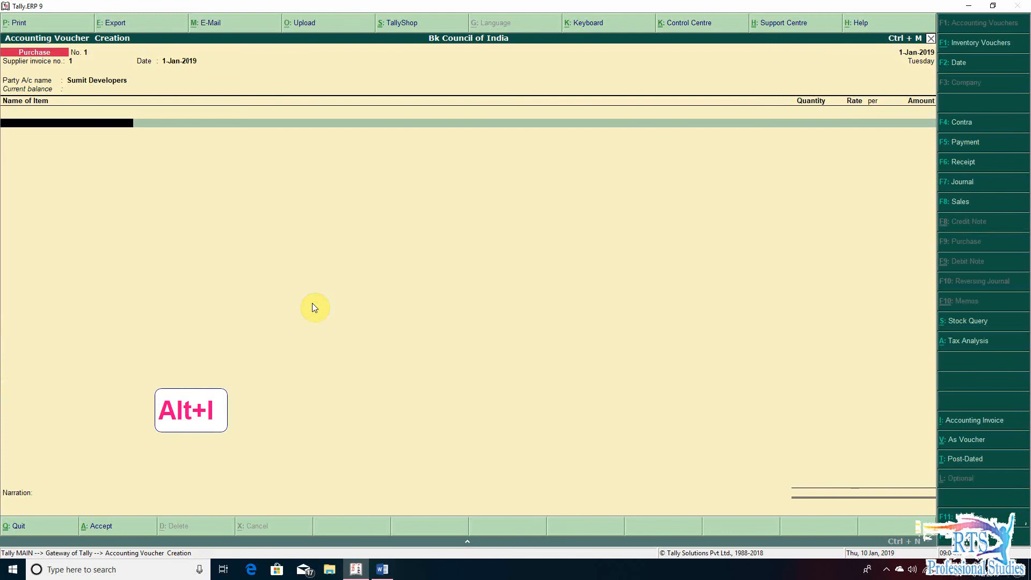
key(alt+i)
key(Return)
key(Return)
key(Return)
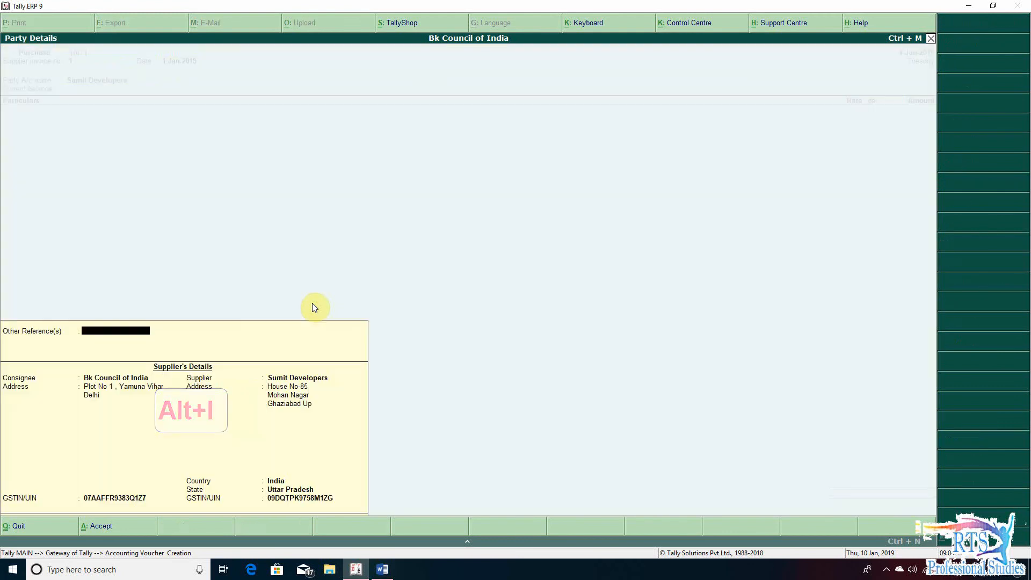
key(Return)
key(Return)
key(Return)
key(Return)
key(Return)
key(ctrl+a)
- Add the Works Contract ledger to the purchase voucher with an amount of 2,70,000
text(CO)
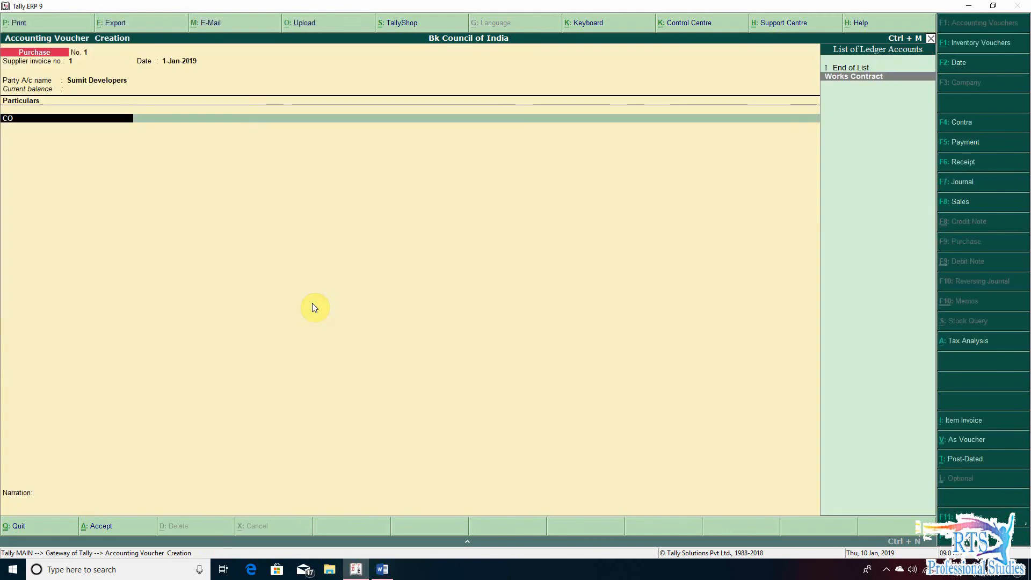
key(Return)
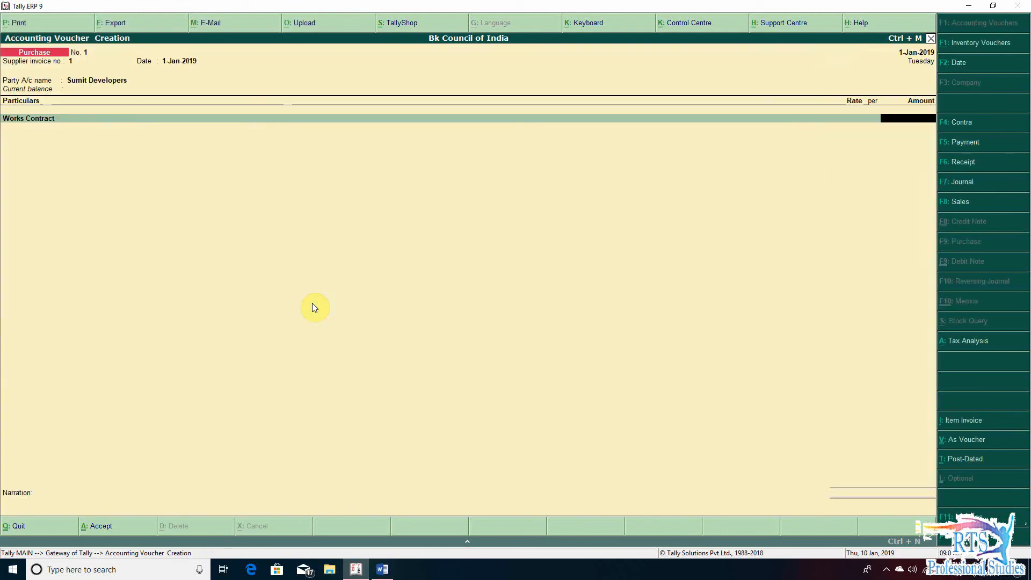
text(2,70,00)
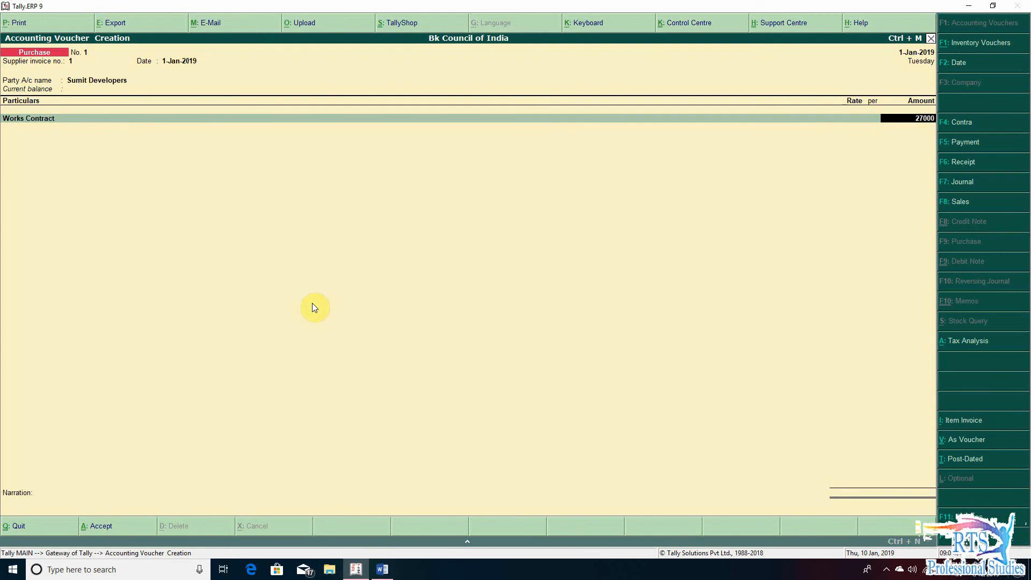
text(0)
key(Return)
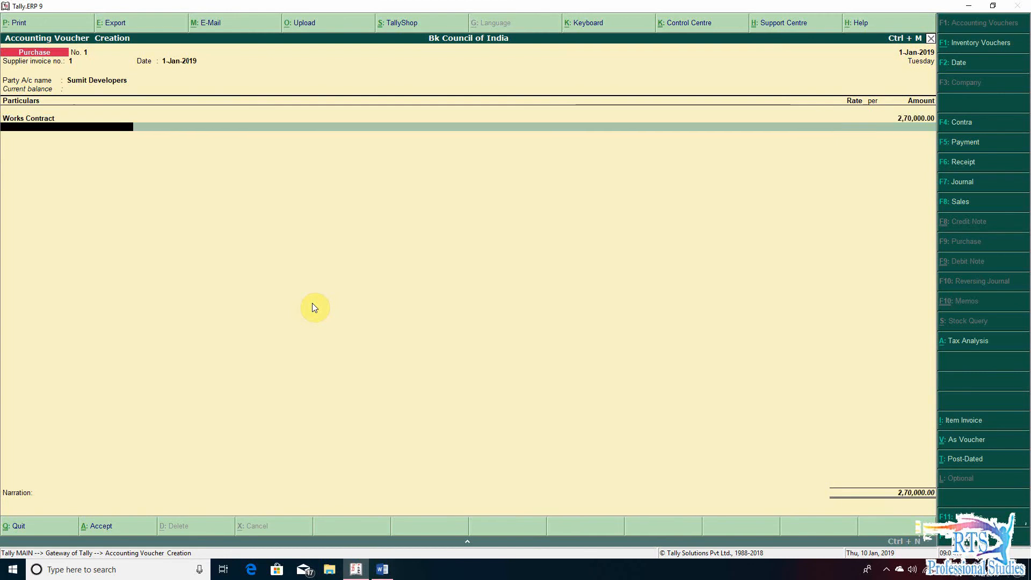
- Add the Input IGST ledger under Works Contract, save the purchase voucher without a narration and leave voucher entry
text(INPU)
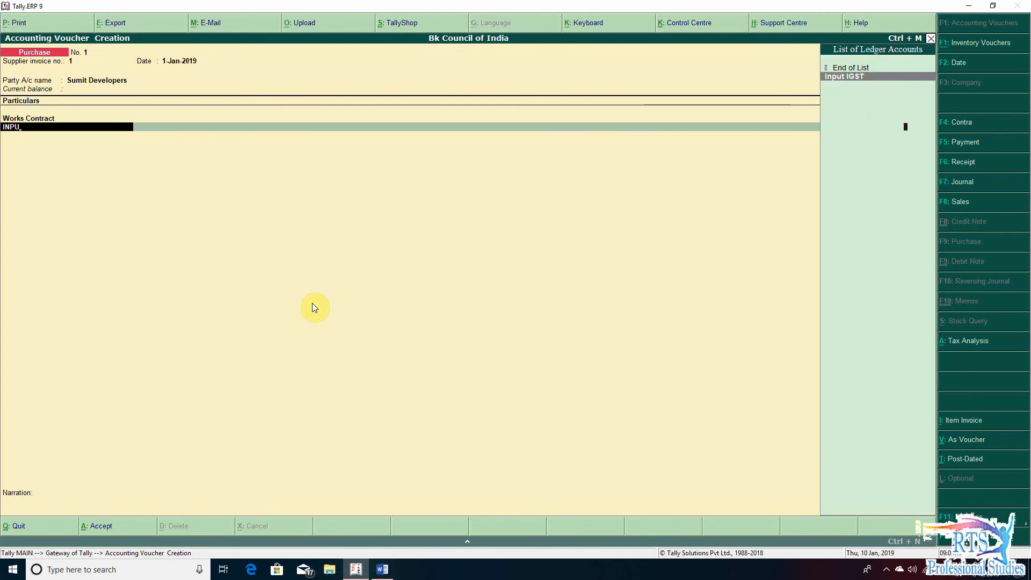
key(Return)
key(Return)
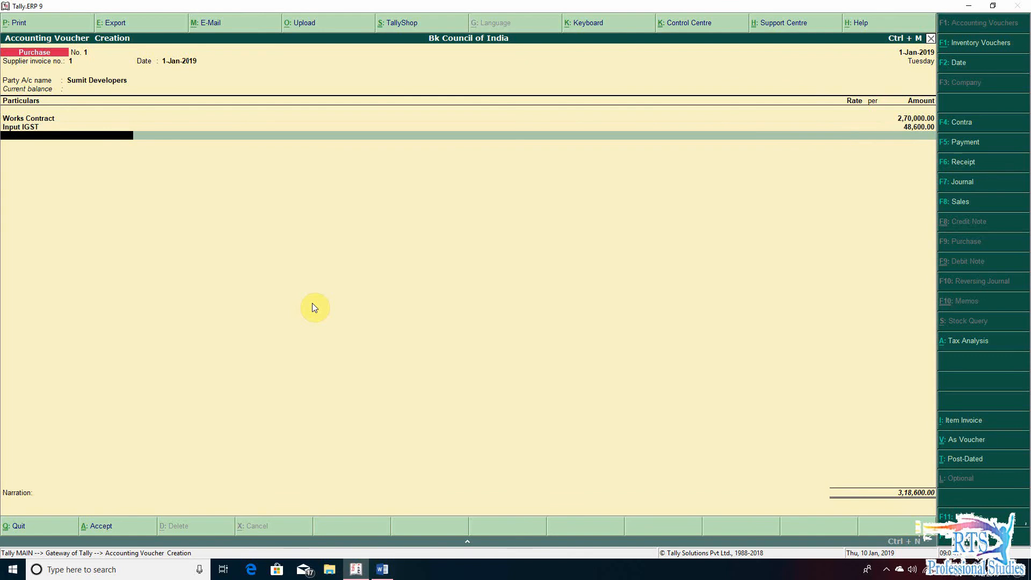
key(Return)
key(Return)
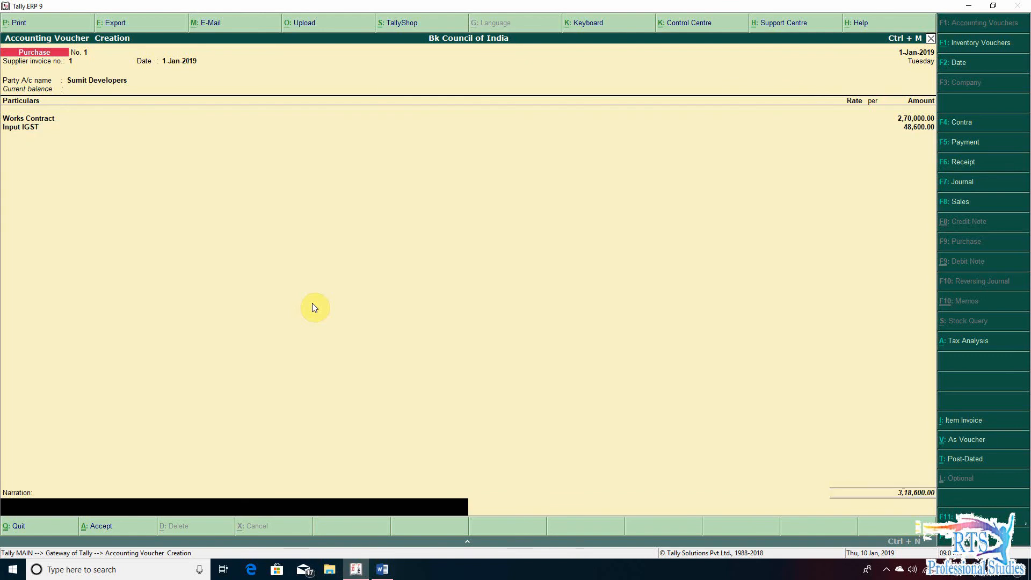
key(Return)
key(Return)
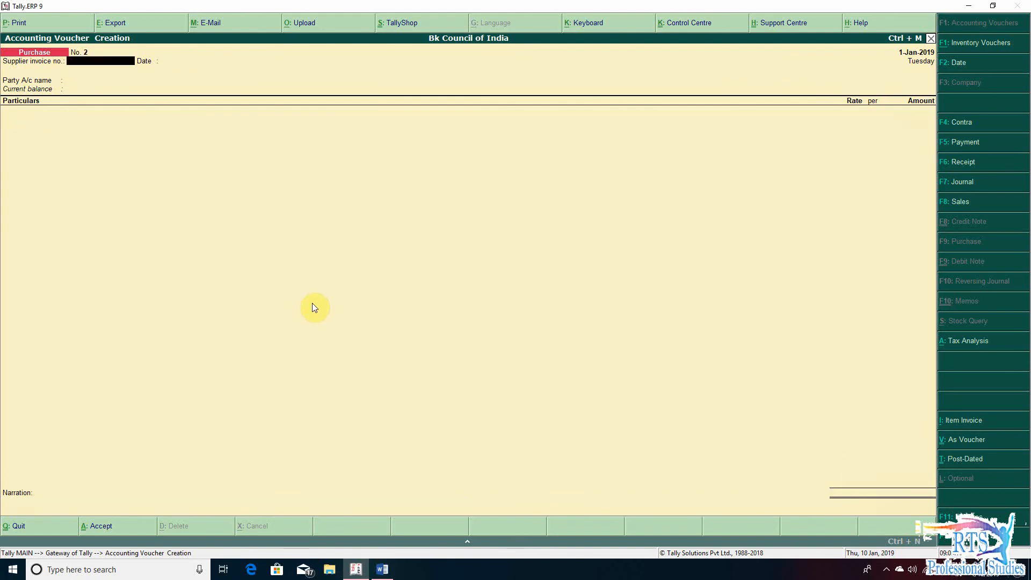
key(Escape)
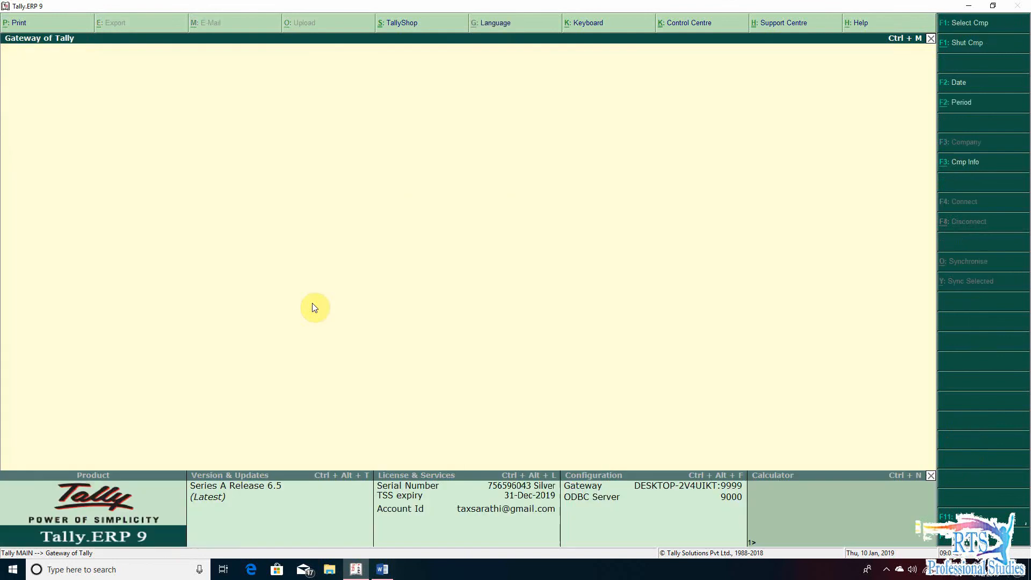
key(Escape)
key(Escape)
- Open the GSTR-2 report from the GST statutory reports
key(d)
key(u)
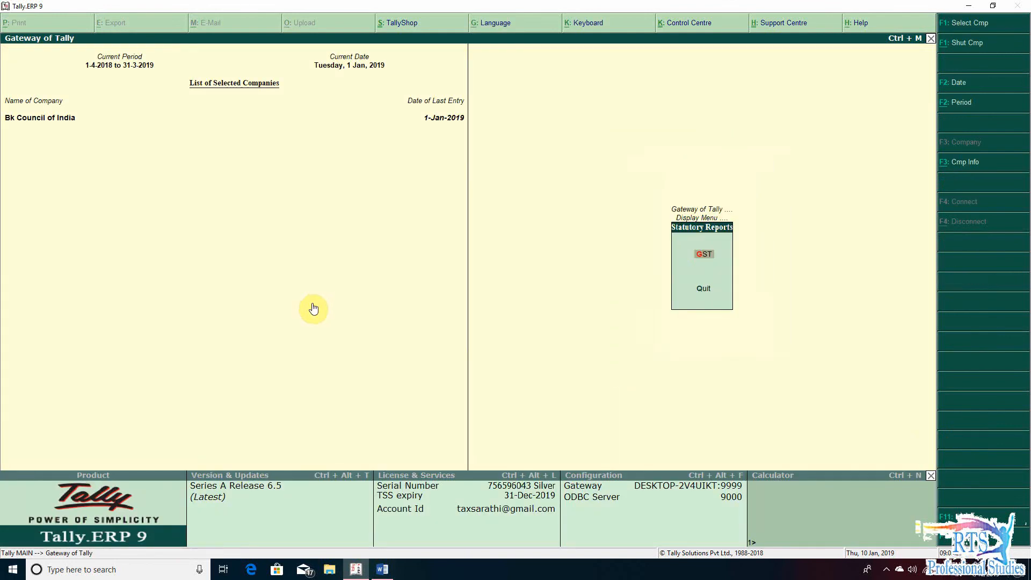
key(g)
key(Down)
key(Return)
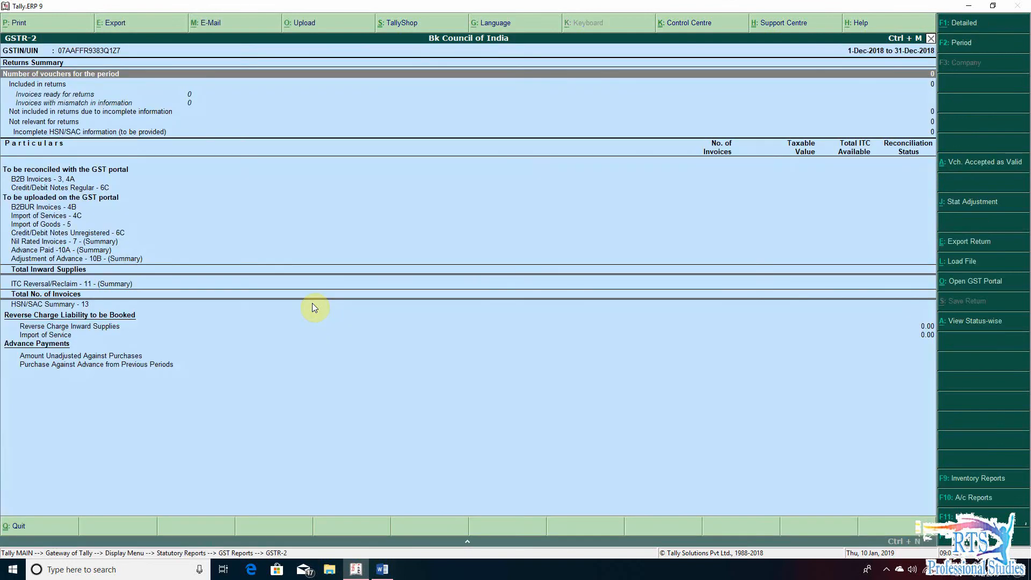
- Set the GSTR-2 report period from 1-1-2019 to 31-1-2019
key(F2)
text(10-)
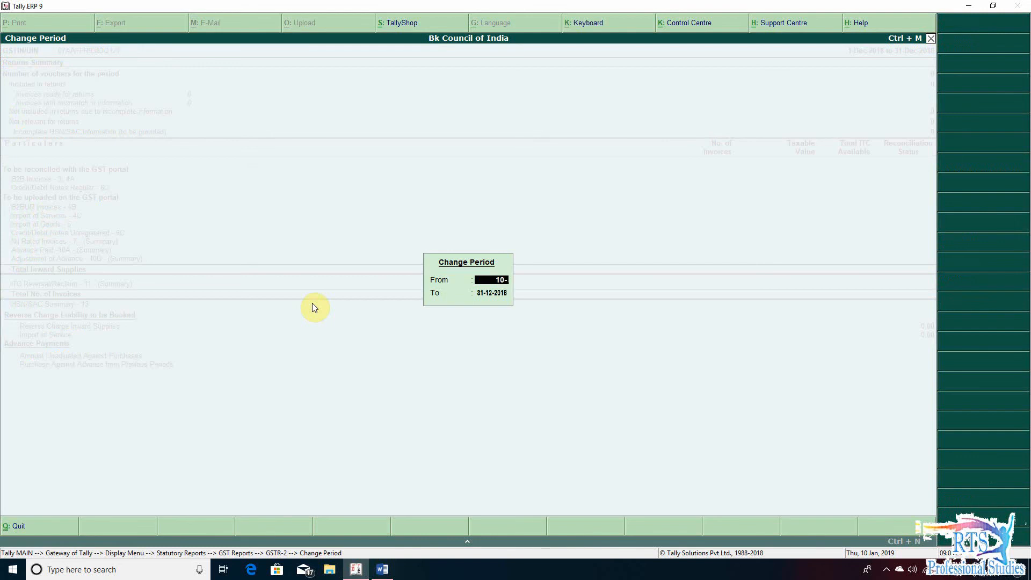
key(BackSpace)
key(BackSpace)
key(BackSpace)
text(01-1)
key(Return)
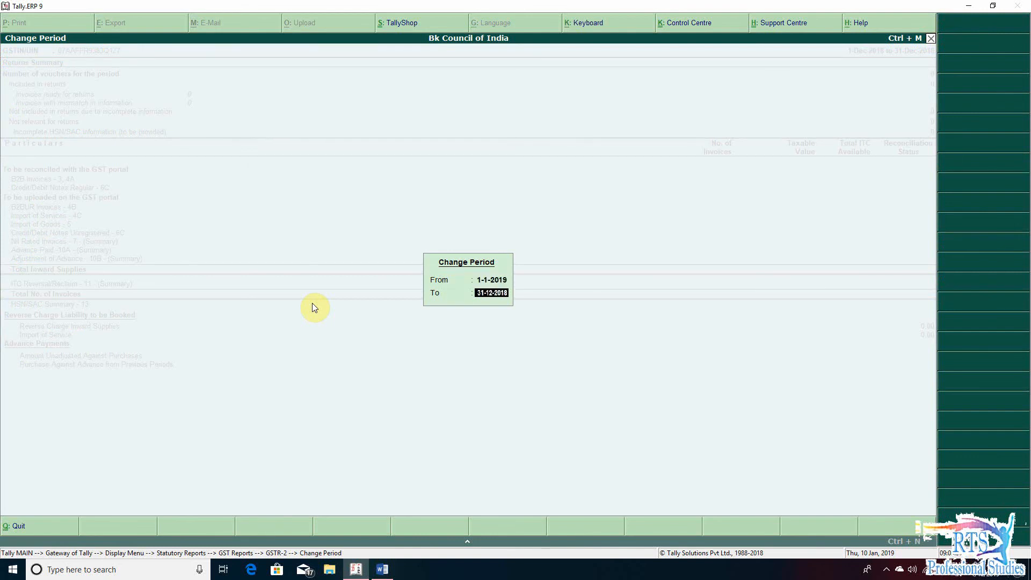
text(31-1)
key(Return)
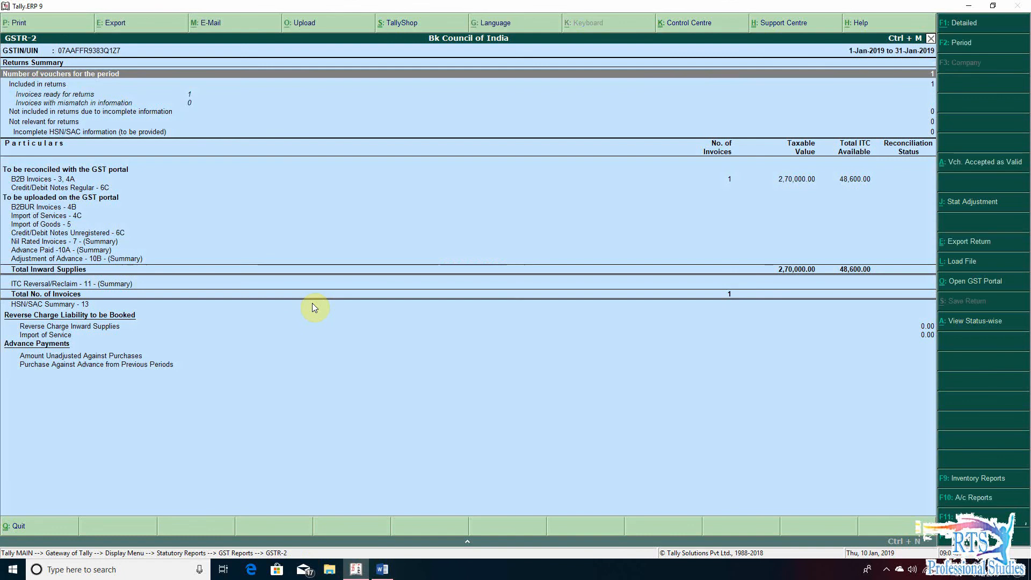
- Examine the B2B Invoices line of the GSTR-2 report and return to the Gateway of Tally
key(Down)
key(Down)
key(Down)
key(Down)
key(Up)
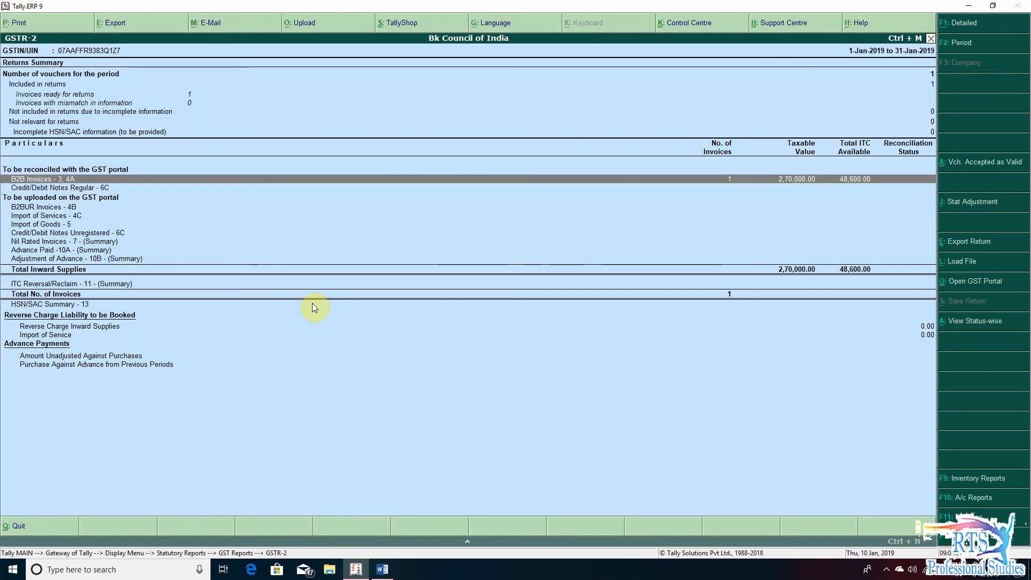
key(Escape)
key(Escape)
key(Escape)
key(Escape)
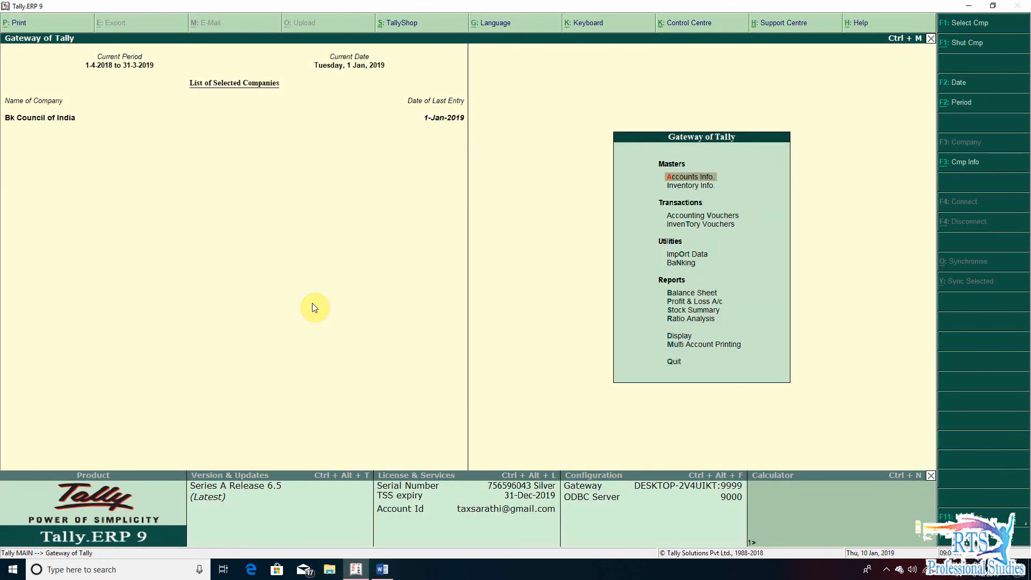
- Recheck the question paper in Word, and back in Tally display the ledger vouchers of Sumit Developers
click(394, 571)
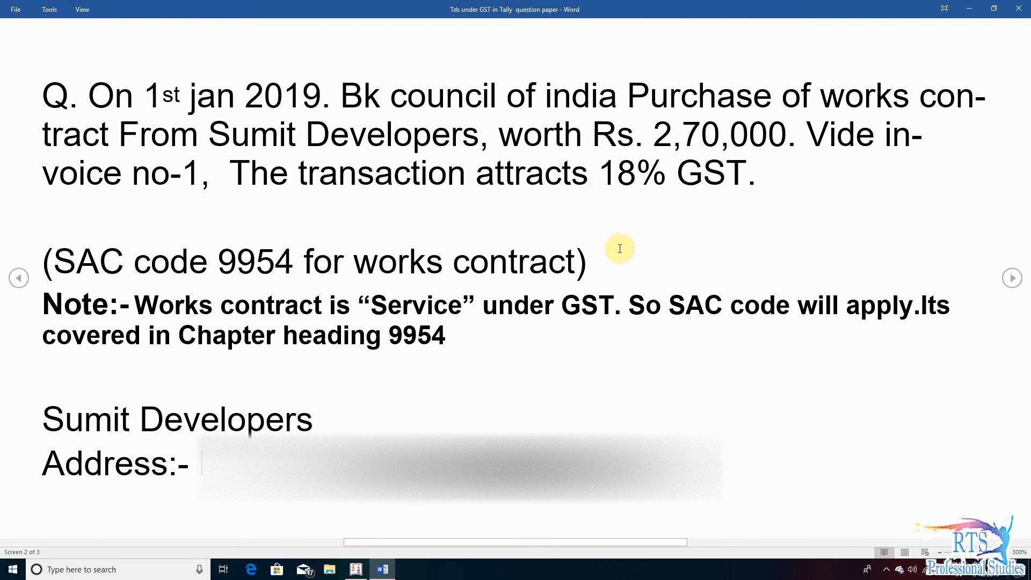
click(356, 570)
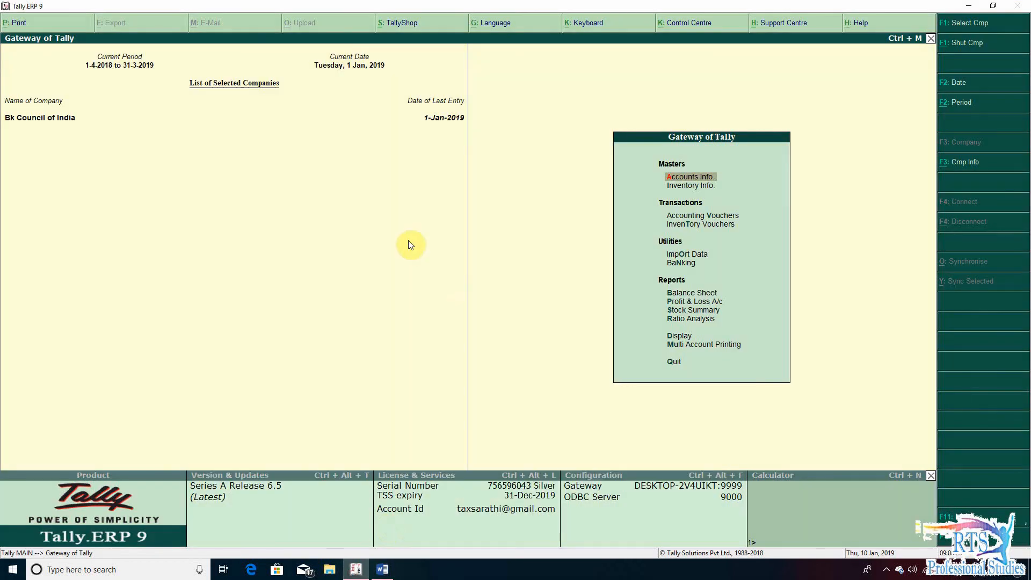
text(dalum)
key(Return)
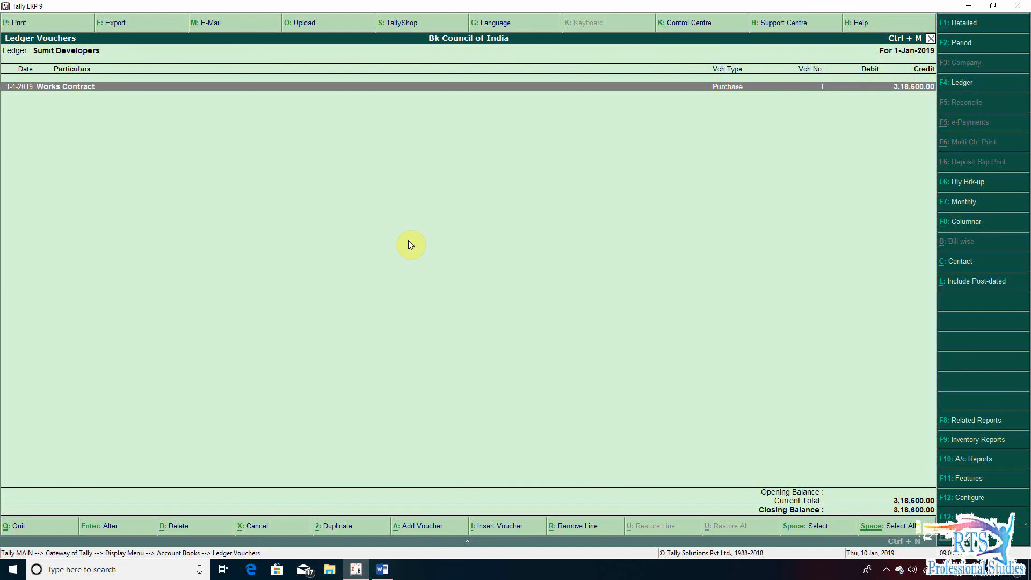
key(alt+a)
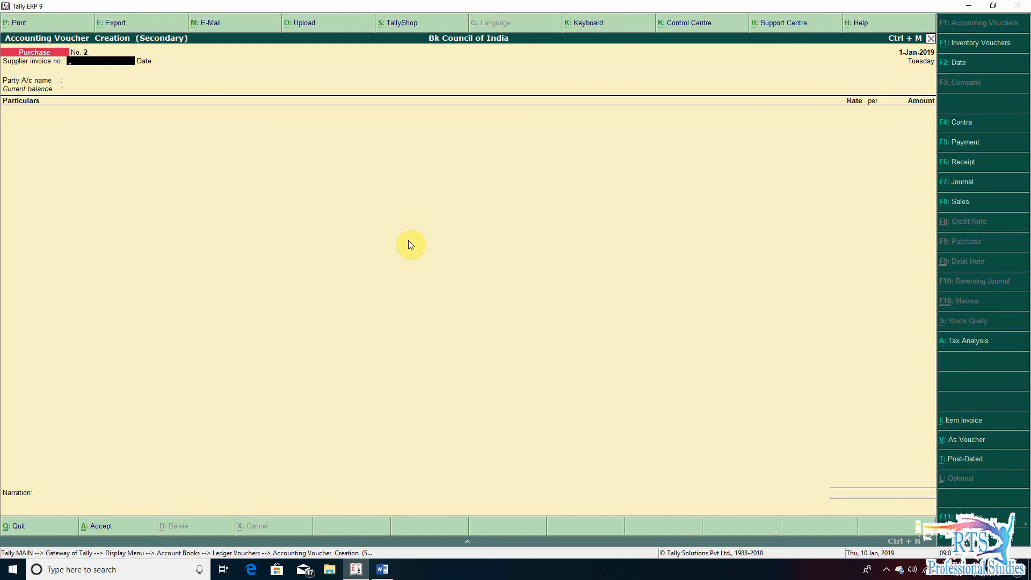
key(F7)
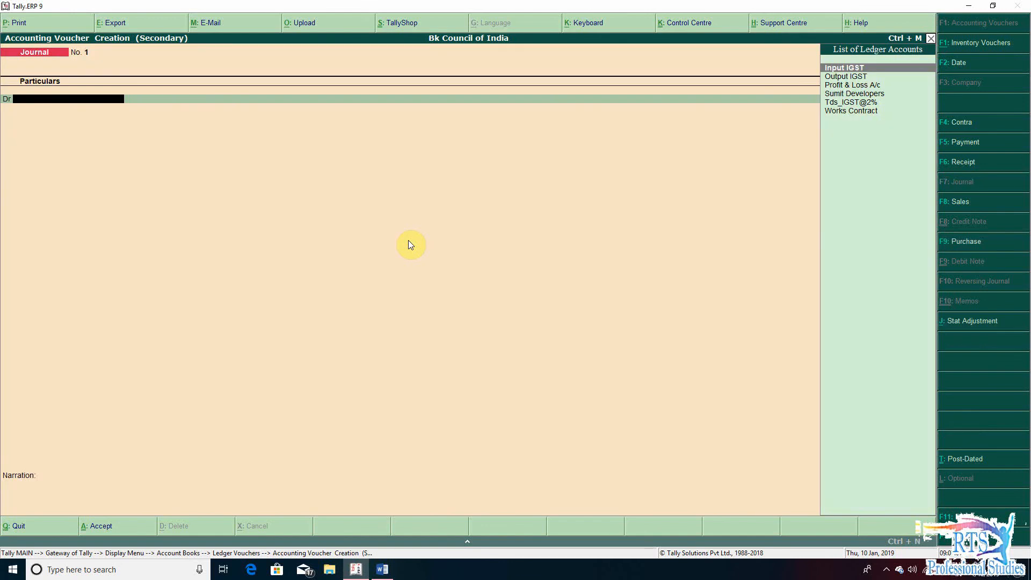
key(Down)
key(Down)
key(Down)
key(Down)
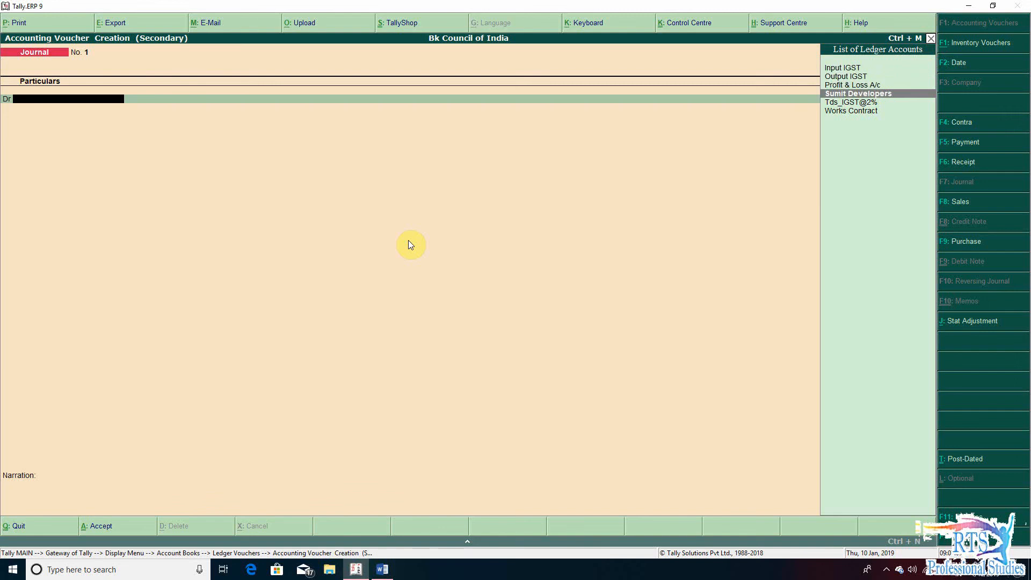
key(Up)
key(Return)
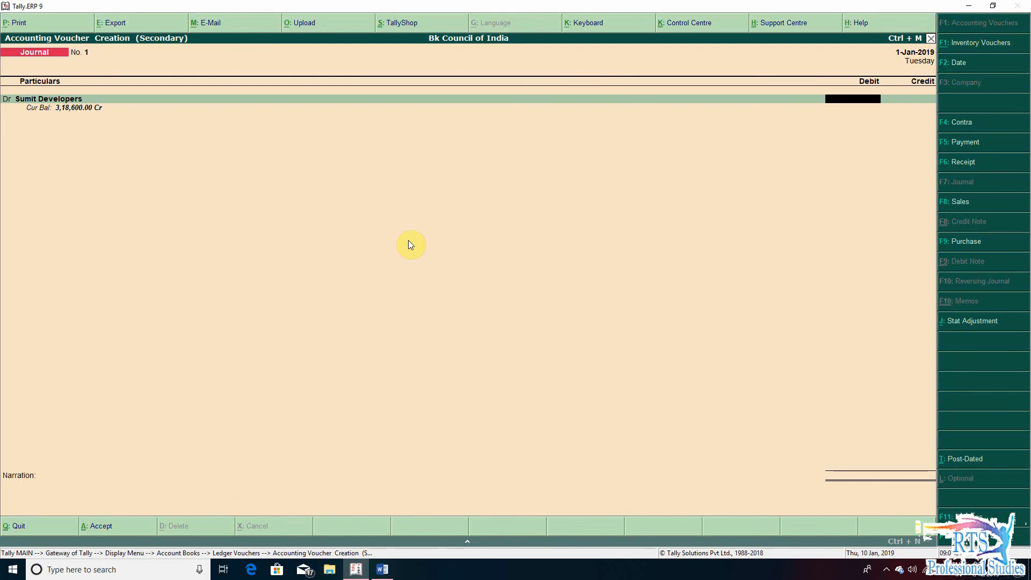
key(ctrl+n)
text(2700)
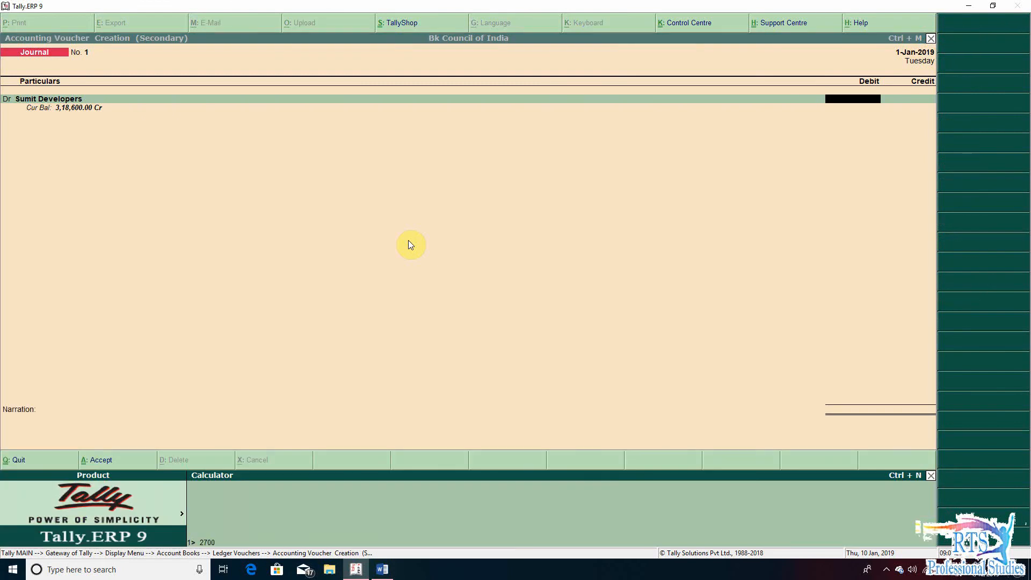
key(Escape)
key(Escape)
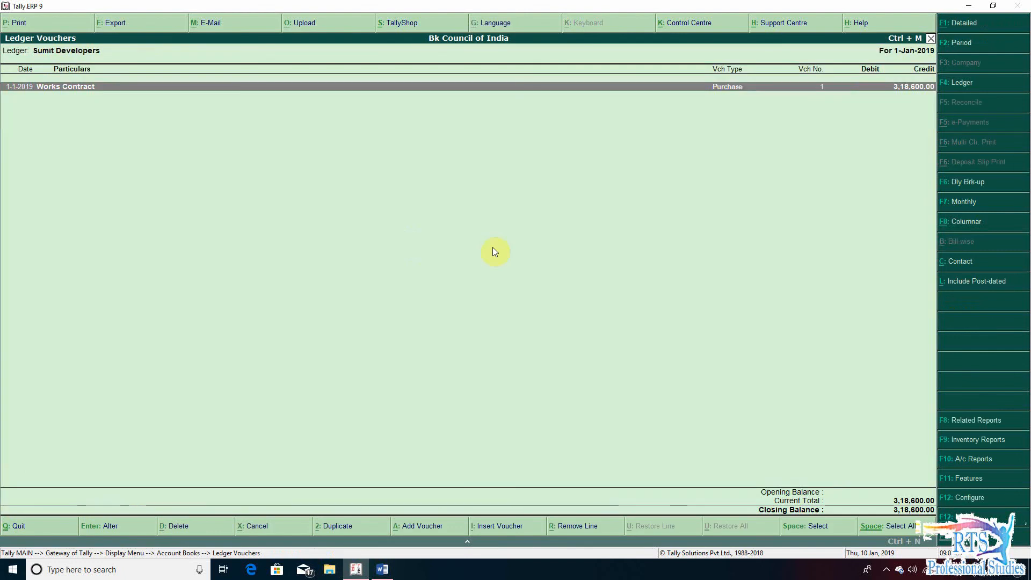
- Examine the works contract and IGST amounts in the Sumit Developers purchase voucher and return to the ledger vouchers
key(Return)
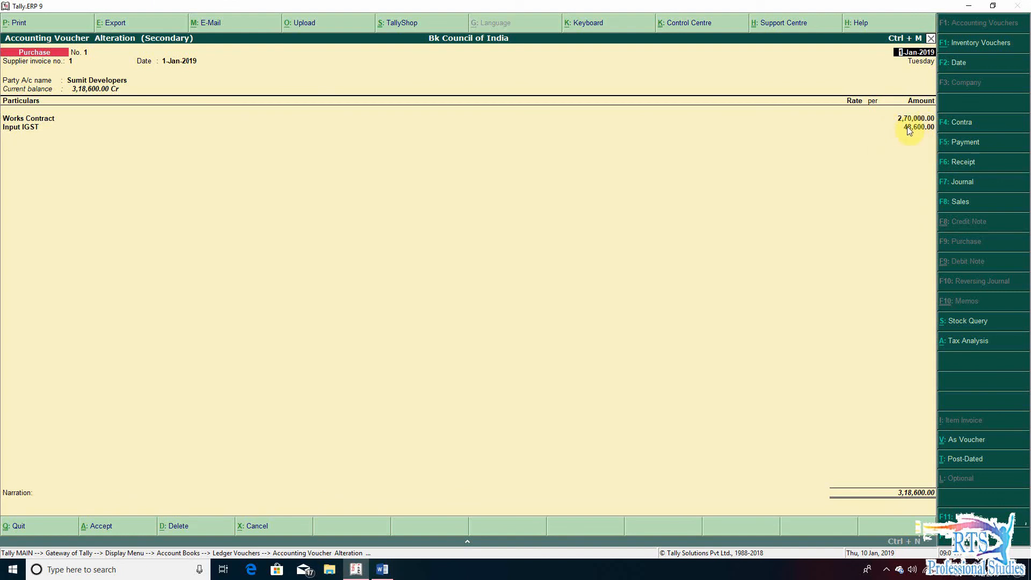
key(ctrl+a)
key(y)
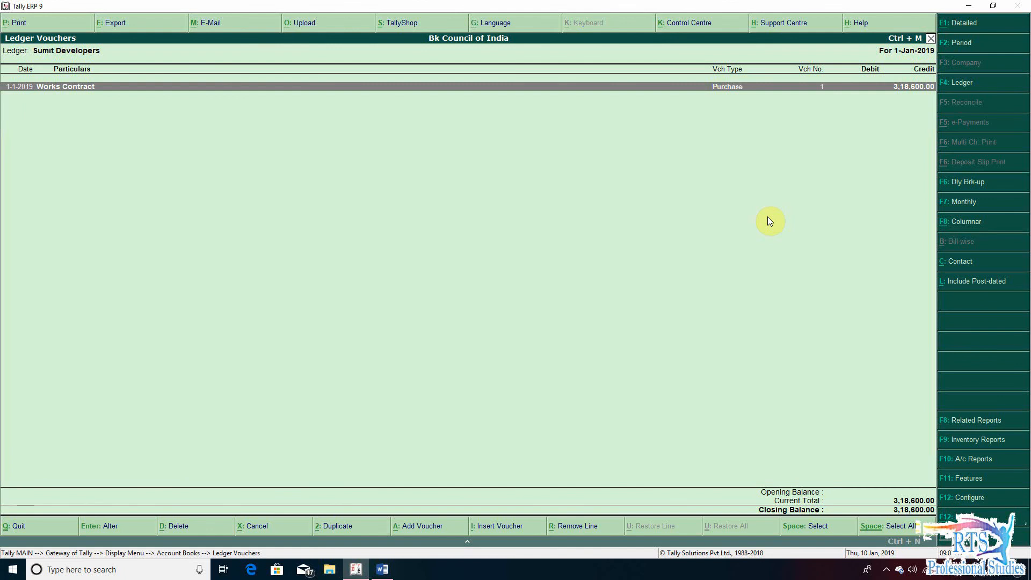
- Start a journal voucher debiting Sumit Developers with 5,400, worked out in the calculator as 270000*2%
key(alt+a)
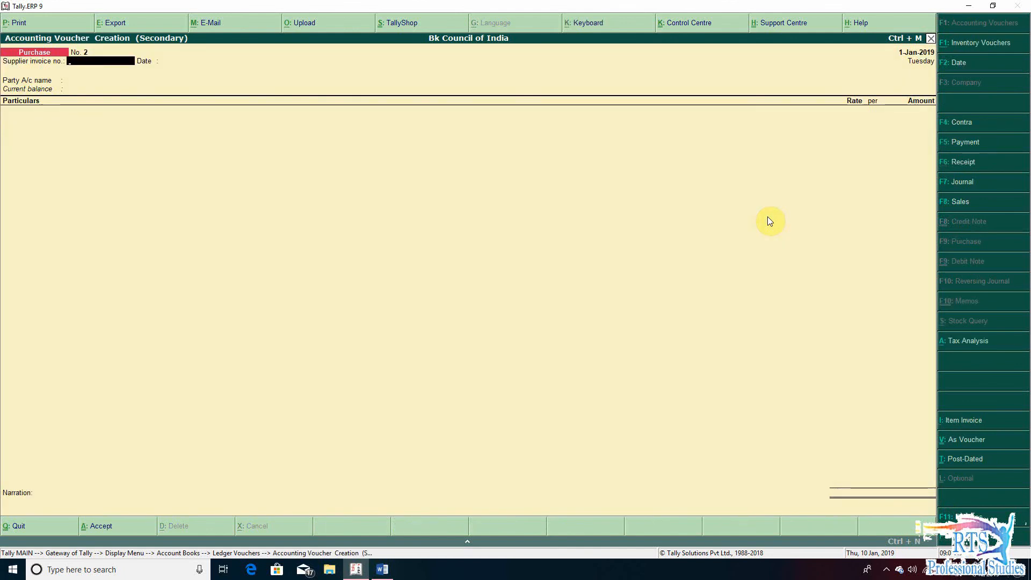
key(F7)
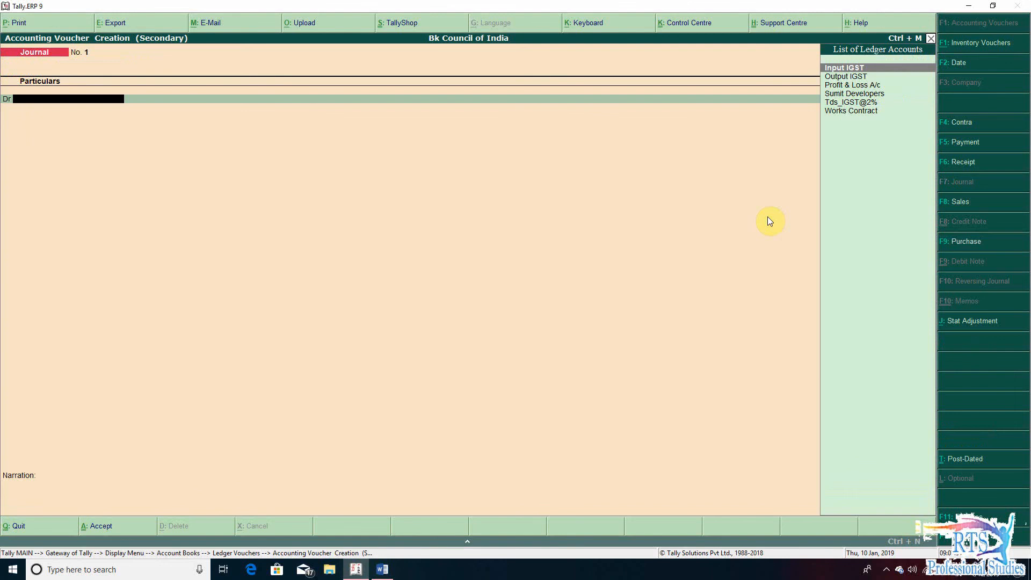
text(su)
key(Return)
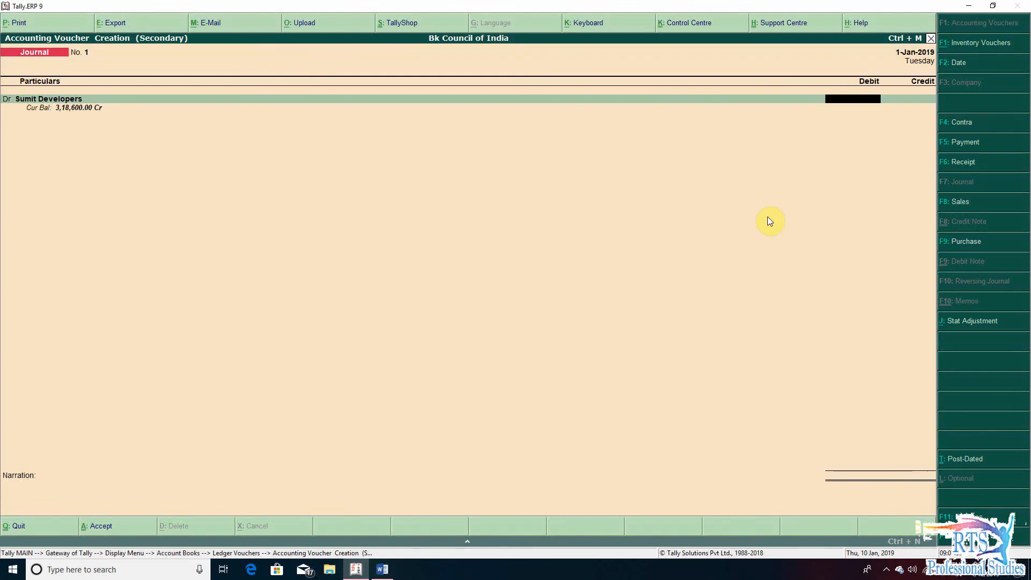
key(ctrl+n)
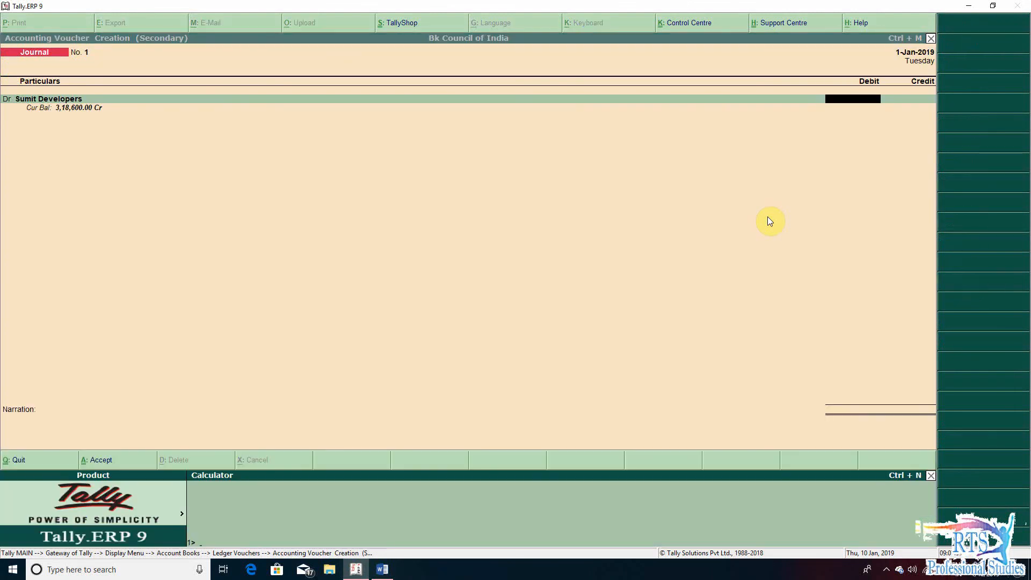
text(270000*2%)
key(Return)
key(ctrl+m)
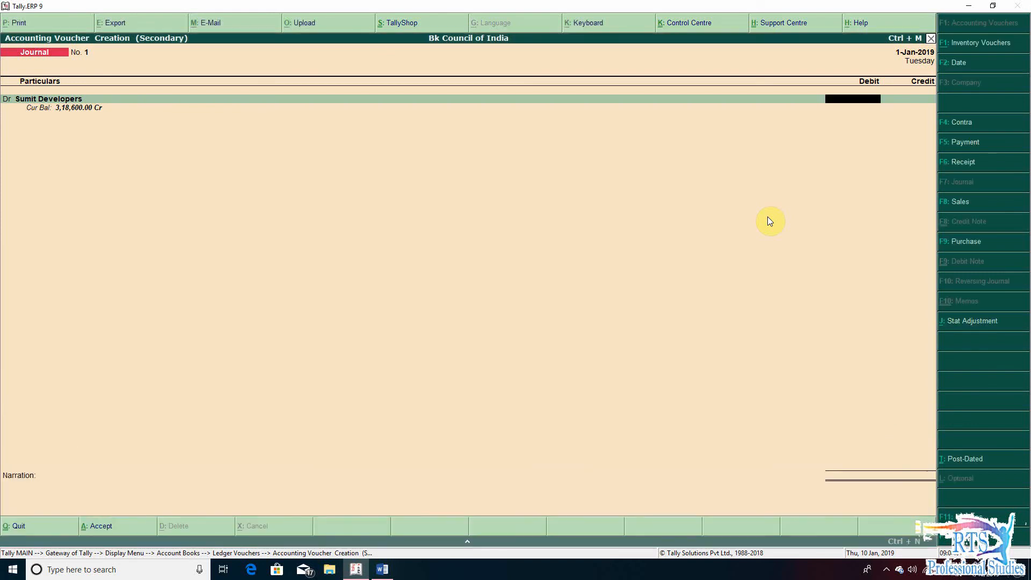
text(5400)
key(Return)
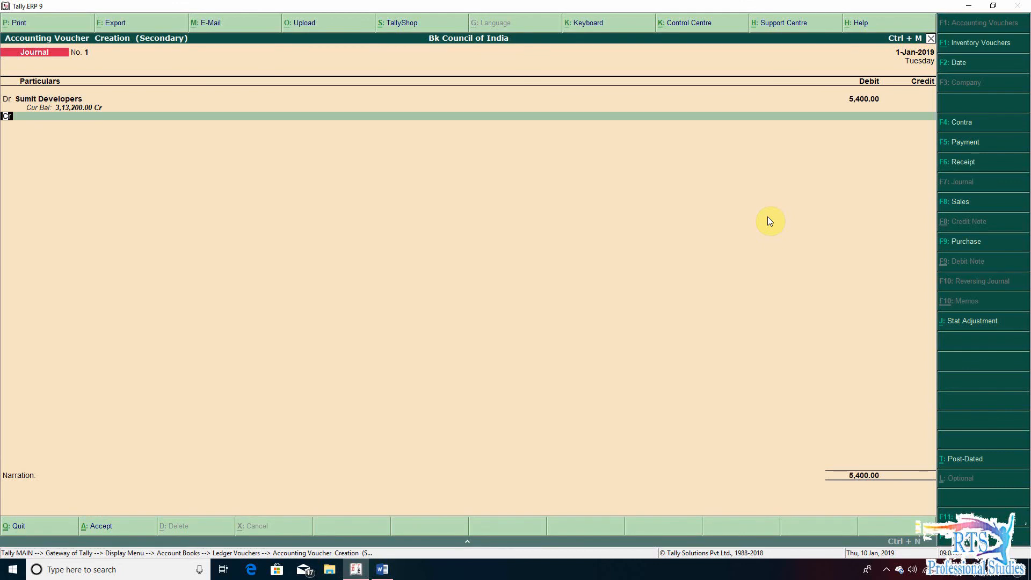
- Credit the Tds_IGST@2% ledger with 5,400 in the journal voucher and save it without narration
key(Return)
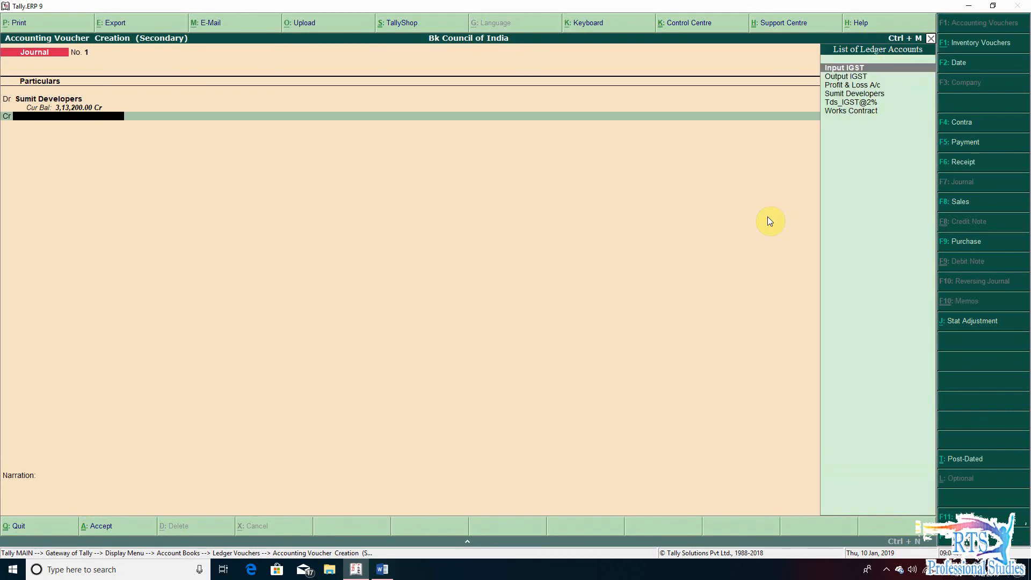
key(Down)
key(Down)
key(Down)
key(Down)
key(Return)
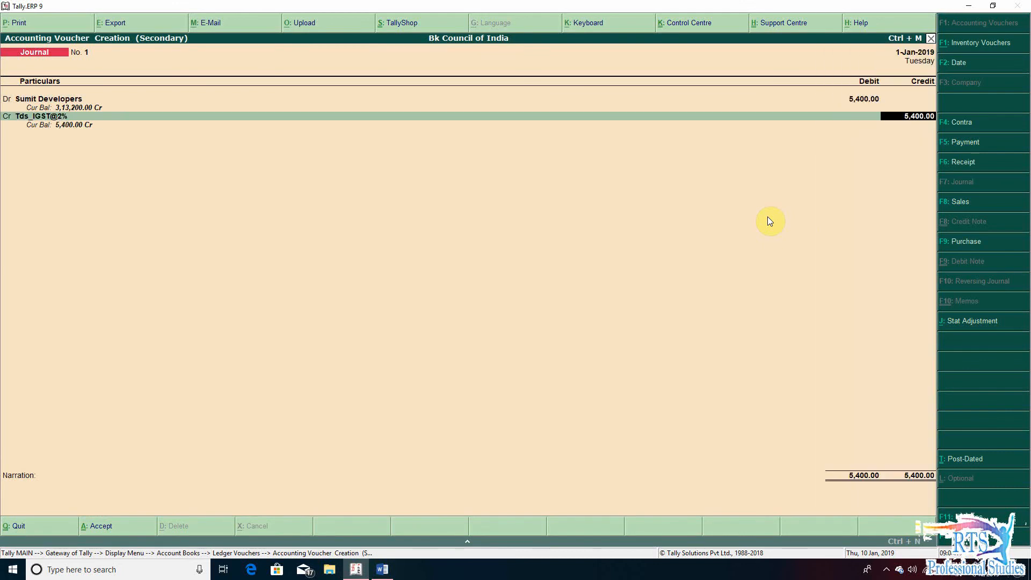
key(Return)
key(Return)
key(Return)
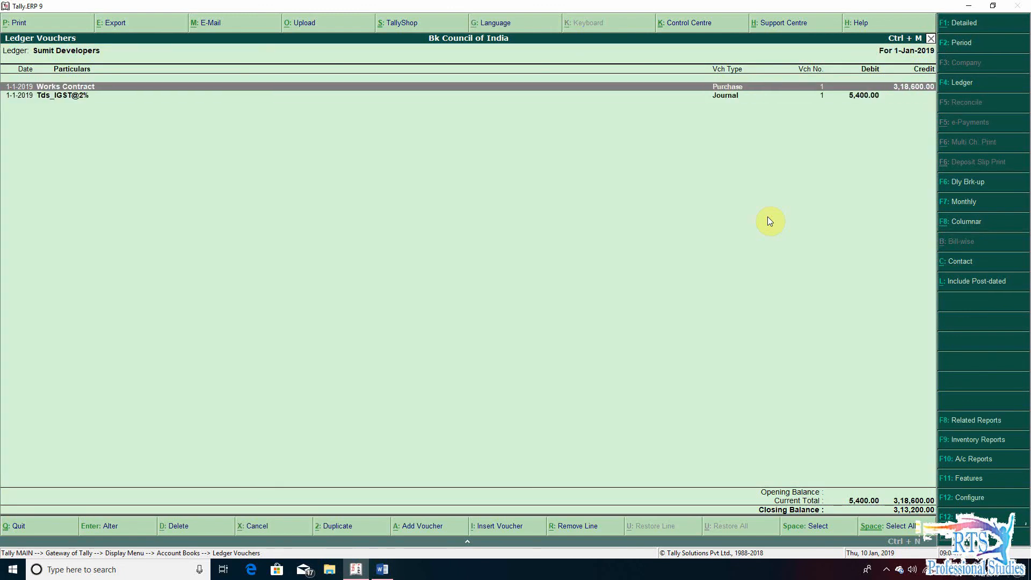
- Start a payment voucher and create its account ledger BANK under Bank Accounts, leaving the bank details blank
key(Down)
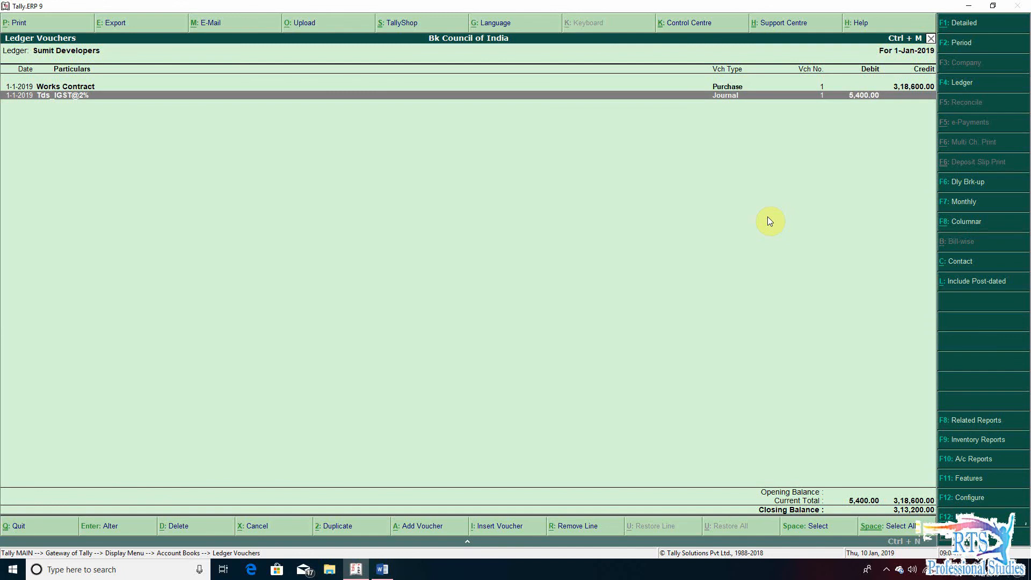
key(alt+a)
key(F5)
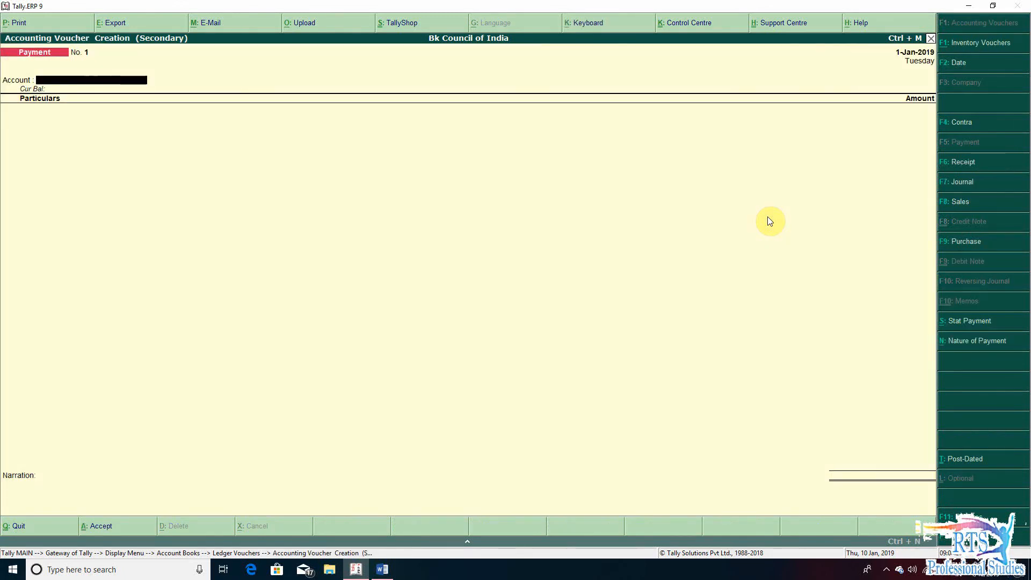
key(alt+c)
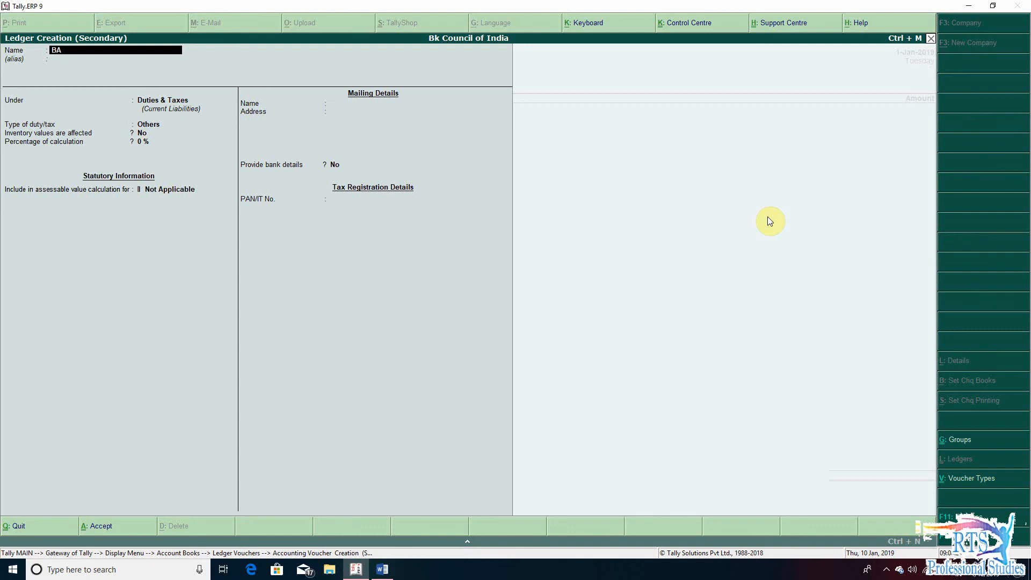
key(Return)
key(Return)
text(BA)
key(Return)
key(Return)
key(Return)
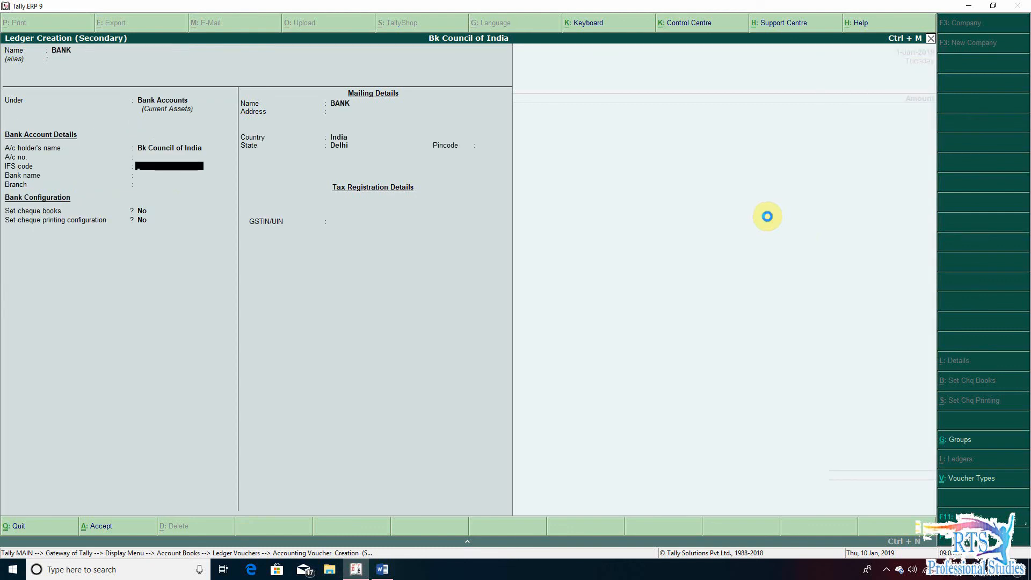
key(ctrl+a)
- Enter a 3,13,200 payment to Sumit Developers, accept the cheque bank allocation without an instrument number, and save the voucher
text(su)
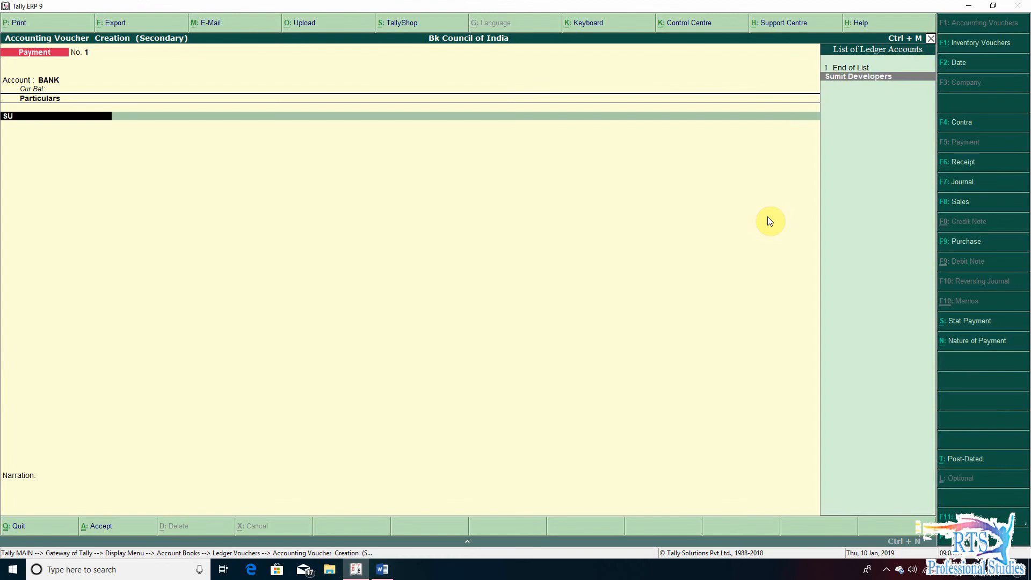
key(Return)
text(313200)
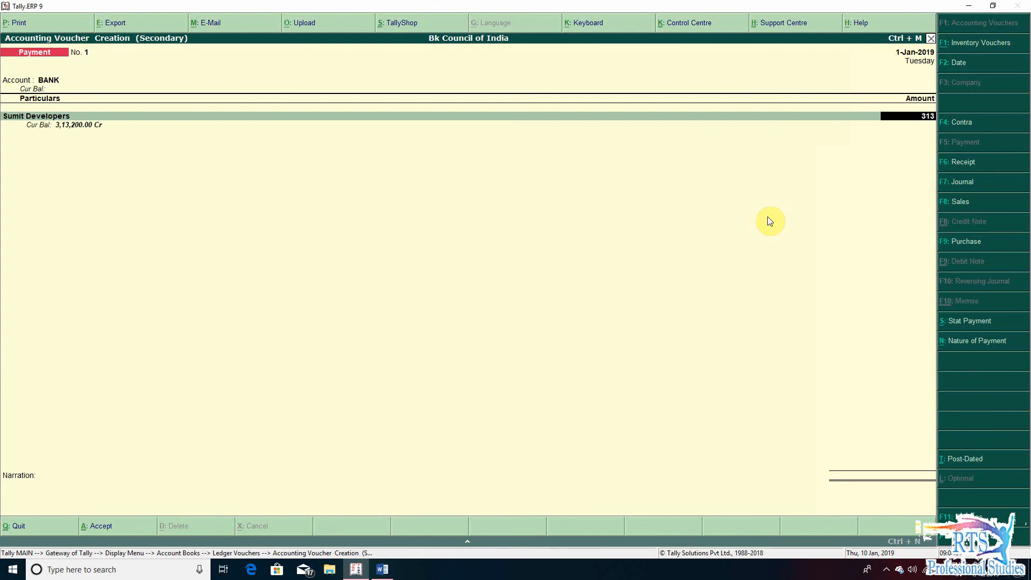
key(Return)
key(Return)
key(Return)
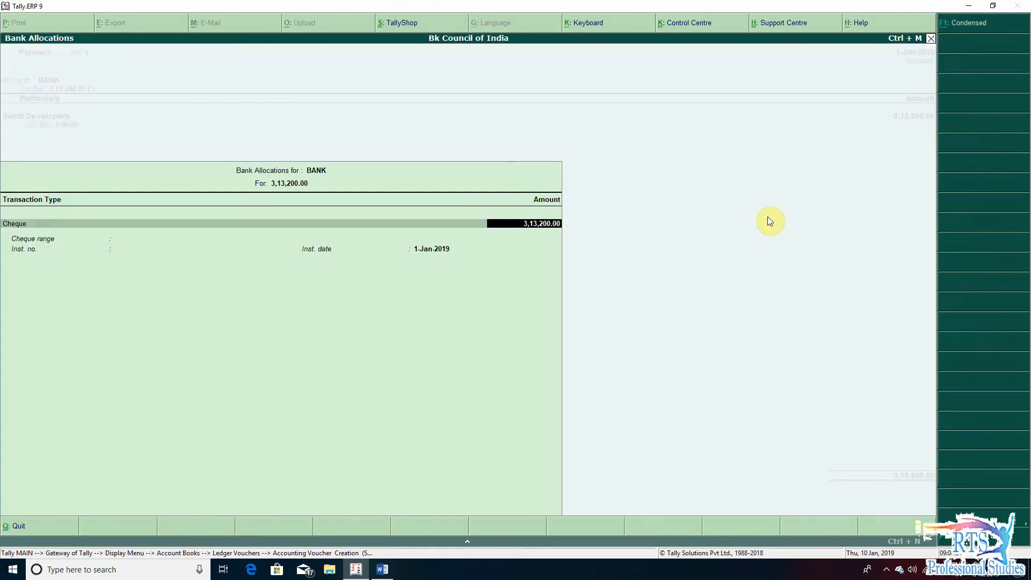
key(Return)
key(Return)
key(Return)
key(Return)
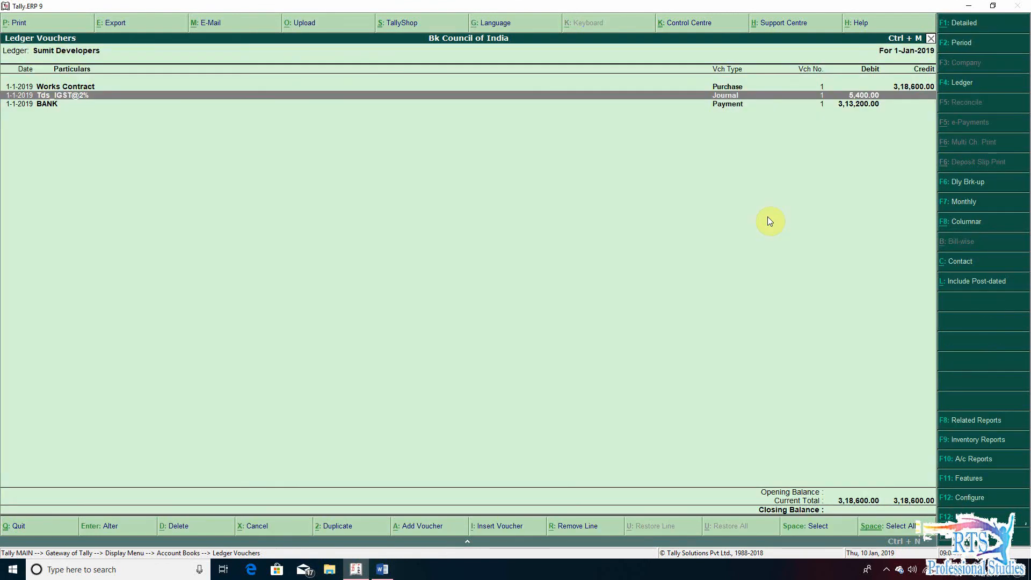
- Review the purchase, journal and payment entries in the Sumit Developers ledger and return to the Gateway of Tally
key(Down)
key(Up)
key(Up)
key(Down)
key(Down)
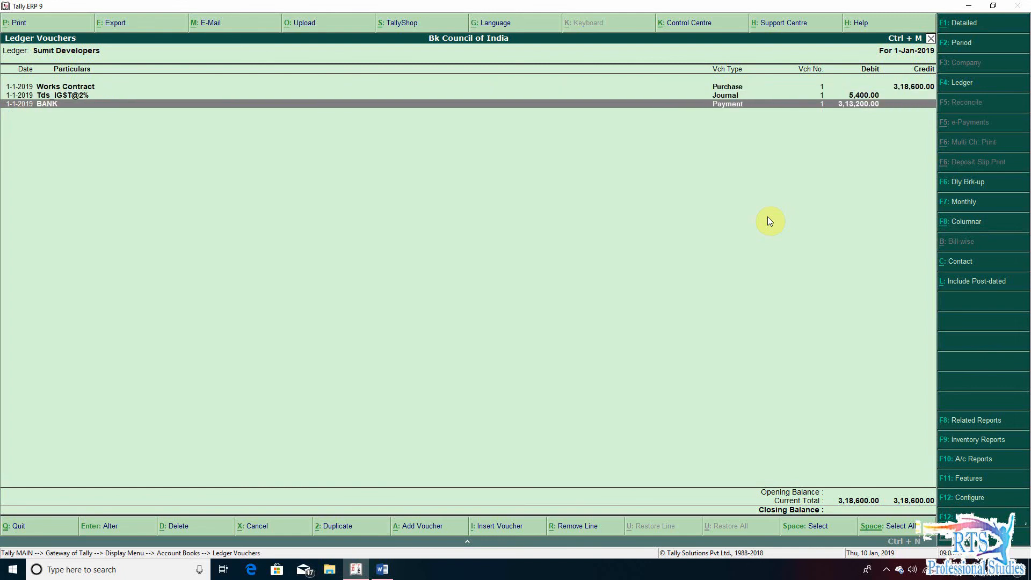
key(Escape)
key(Escape)
key(Escape)
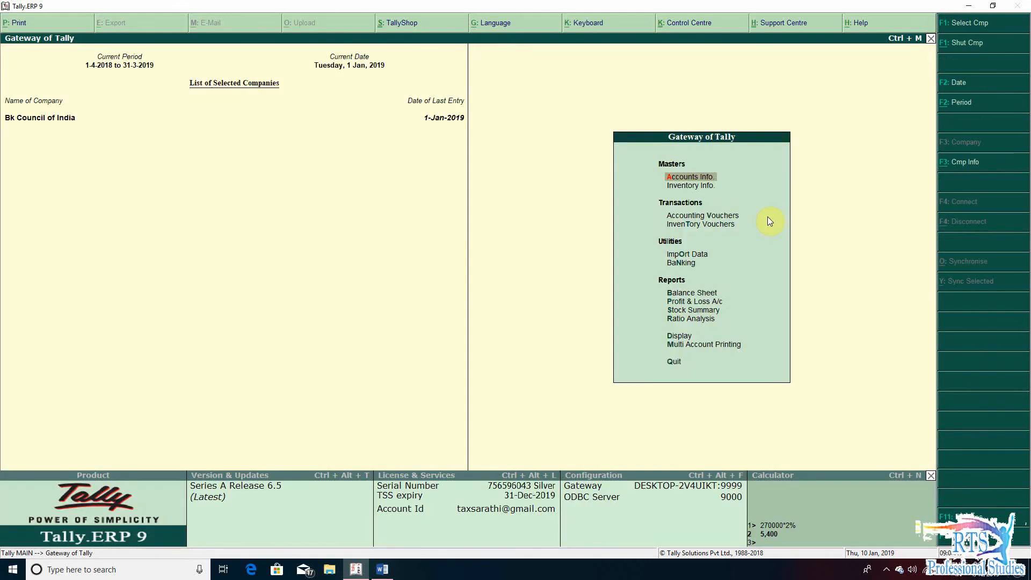
- Display the ledger vouchers of Tds_IGST@2% from the account books
key(d)
text(al)
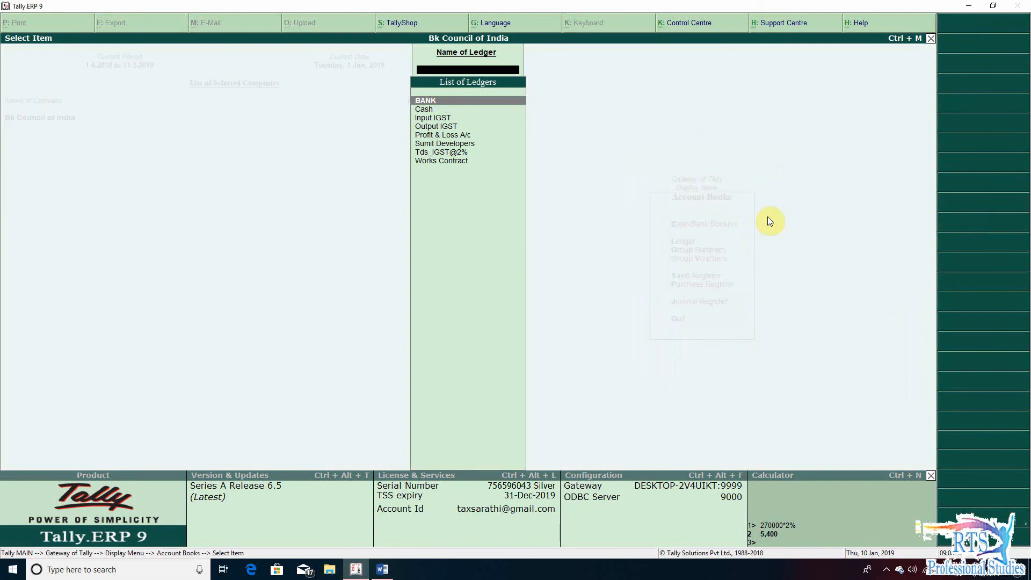
text(T)
key(Return)
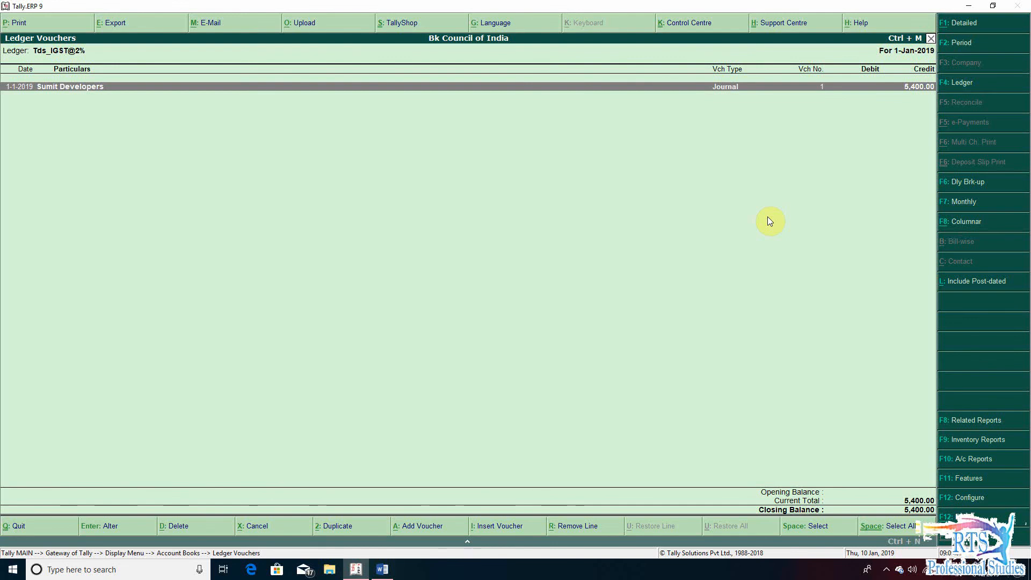
- Leave the Tds_IGST@2% ledger and go through the voucher entries of Sumit Developers again
key(Escape)
key(Down)
key(Down)
key(Up)
key(Up)
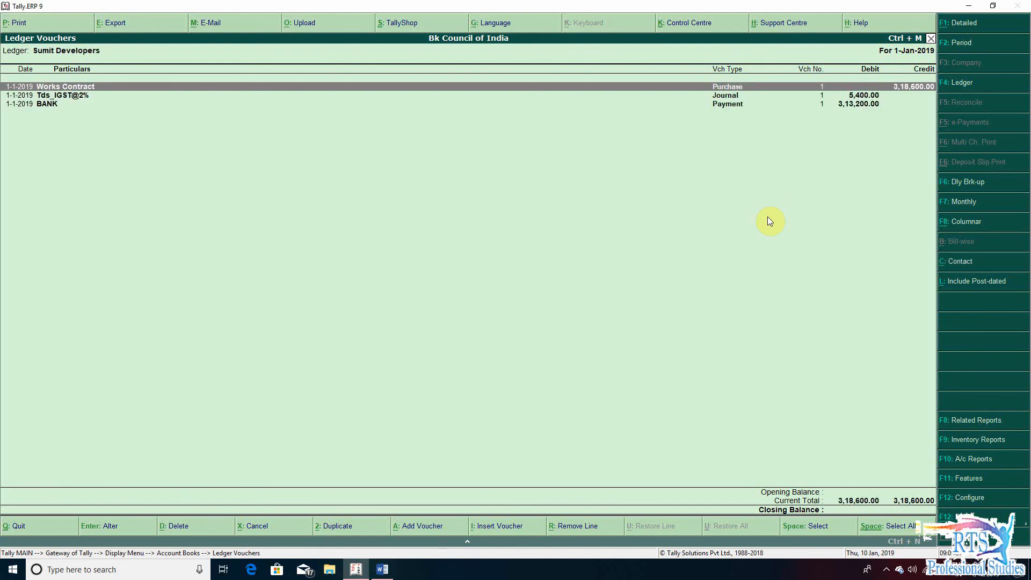
key(Down)
key(Down)
key(Up)
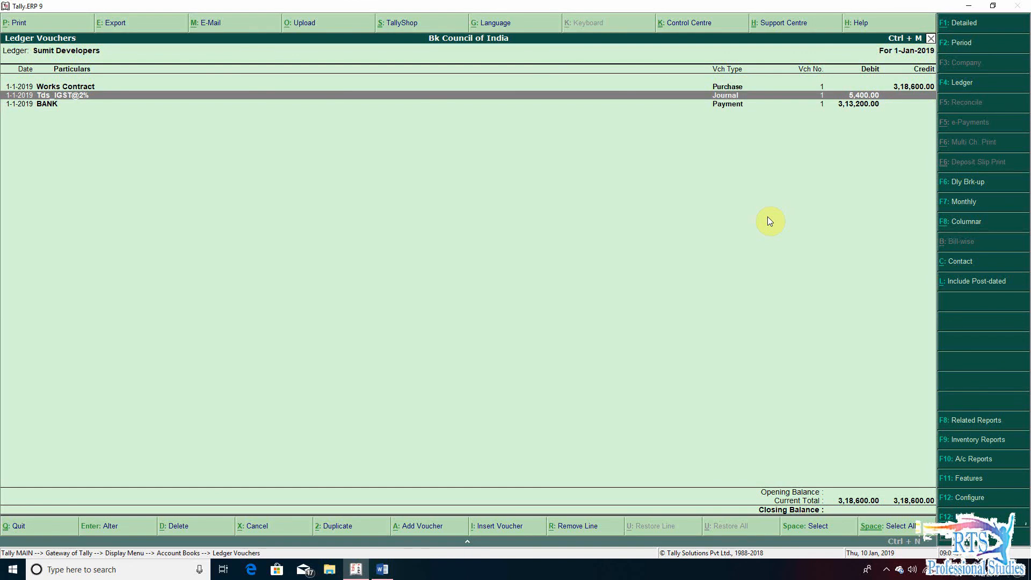
- Show the Sumit Developers ledger in columnar form with the default columns and examine the works contract, IGST and TDS amounts
key(F8)
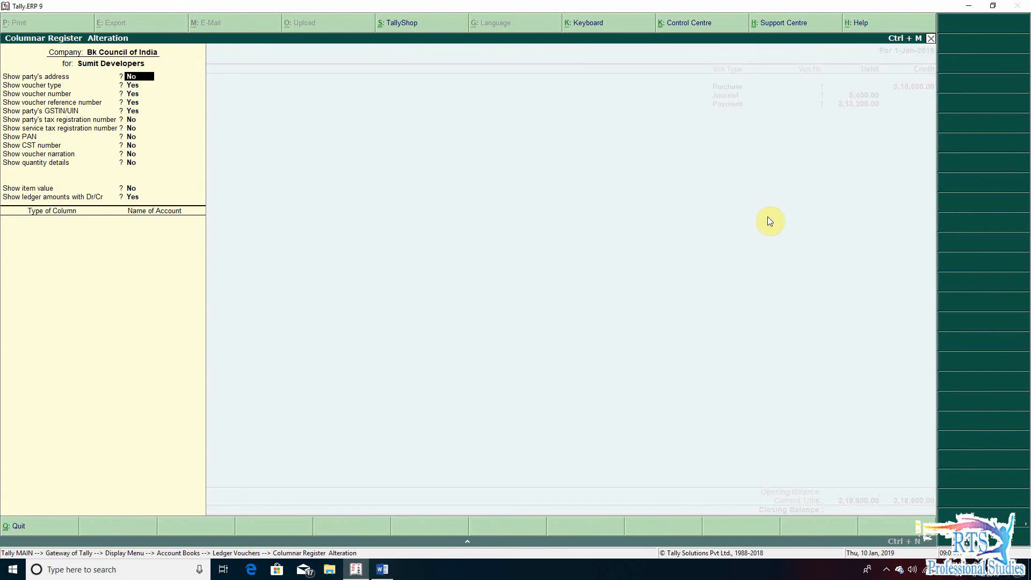
key(ctrl+a)
key(Right)
key(Right)
key(Right)
key(Right)
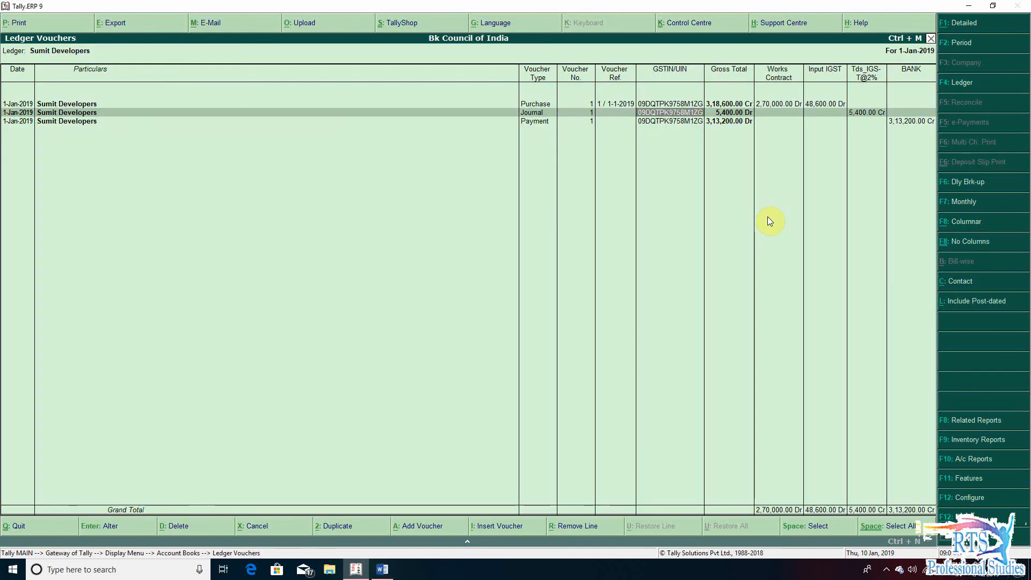
key(Up)
key(Right)
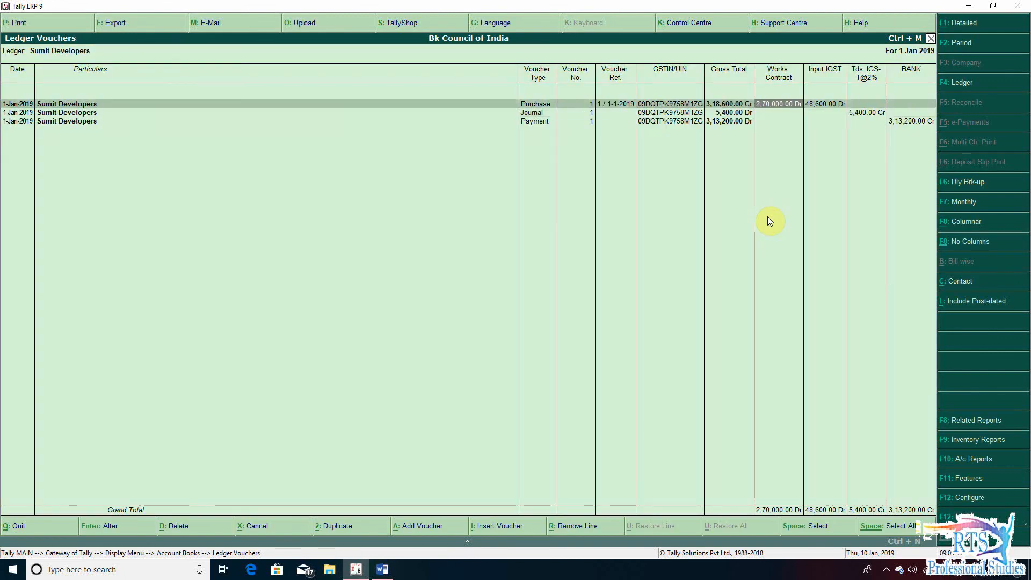
key(Right)
key(Right)
key(Down)
key(Up)
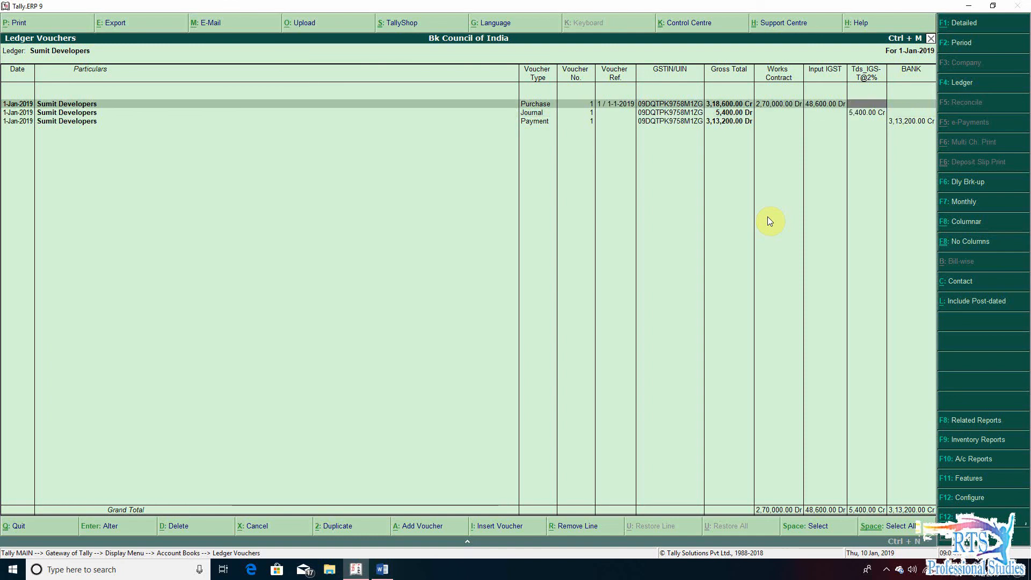
- Examine the voucher number, reference and GSTIN columns of the purchase row and return to the Gateway of Tally
key(Left)
key(Left)
key(Left)
key(Left)
key(Left)
key(Left)
key(Left)
key(Right)
key(Right)
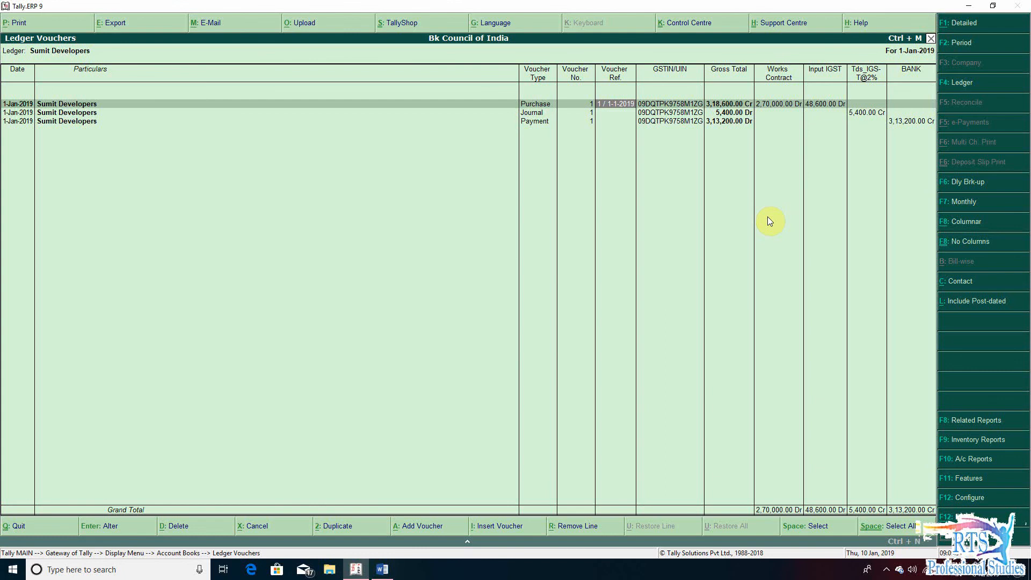
key(Escape)
key(Escape)
key(Escape)
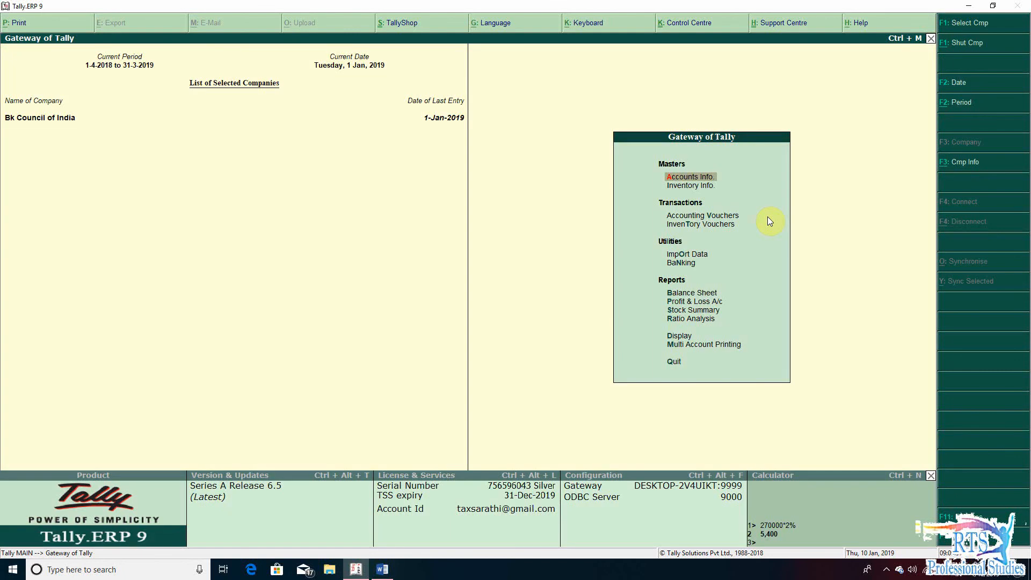